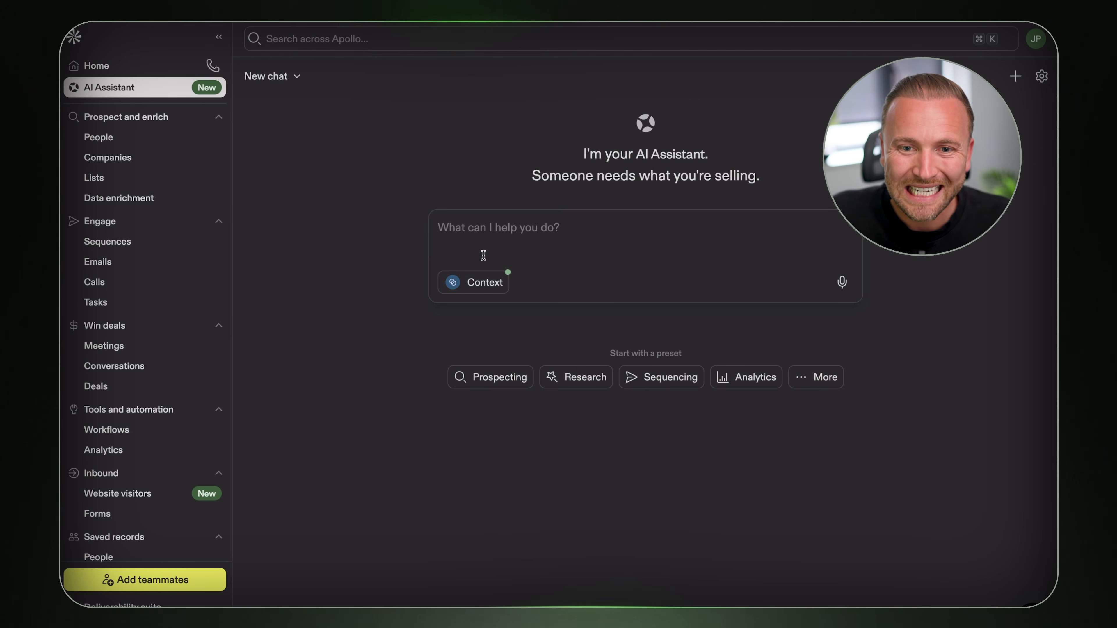
Check the assistant's chat history and open the AI context center
left_click(474, 287)
left_click(474, 287)
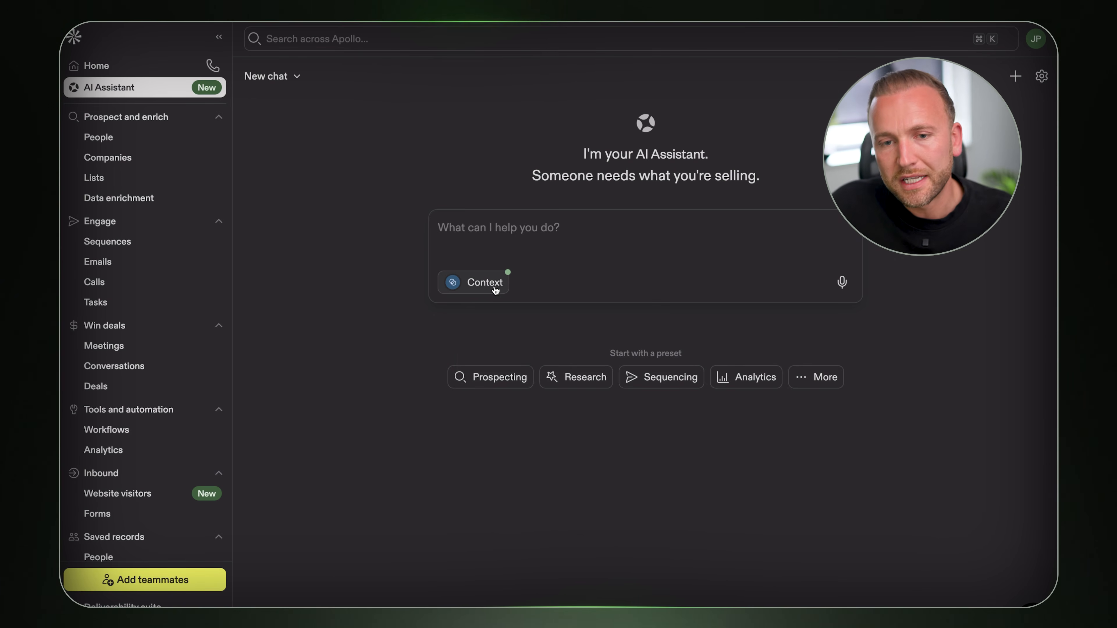
left_click(295, 77)
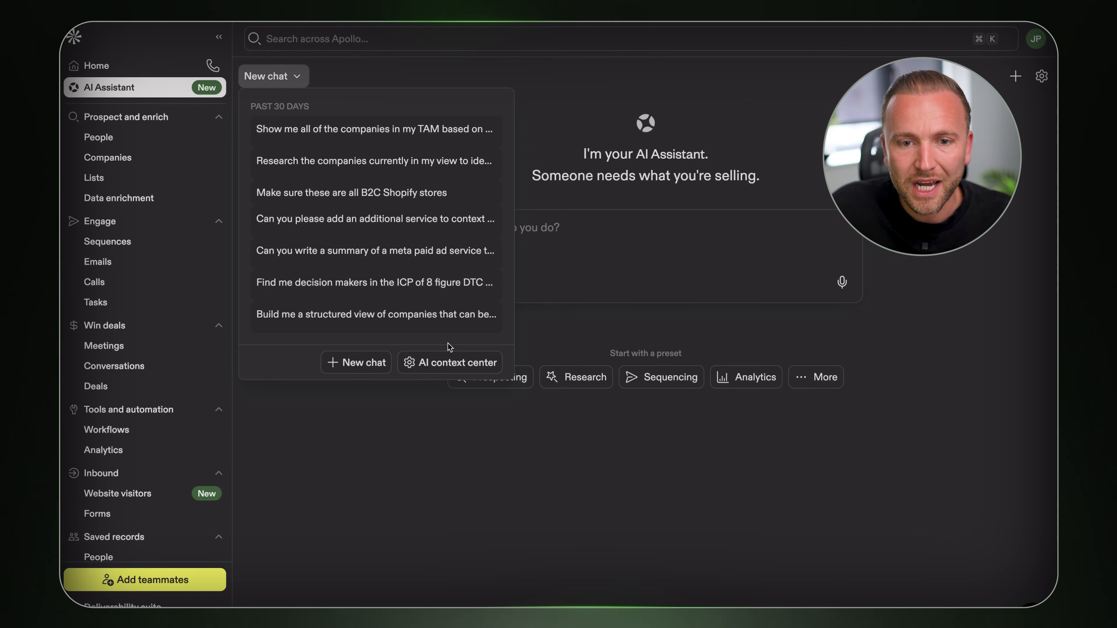
left_click(436, 367)
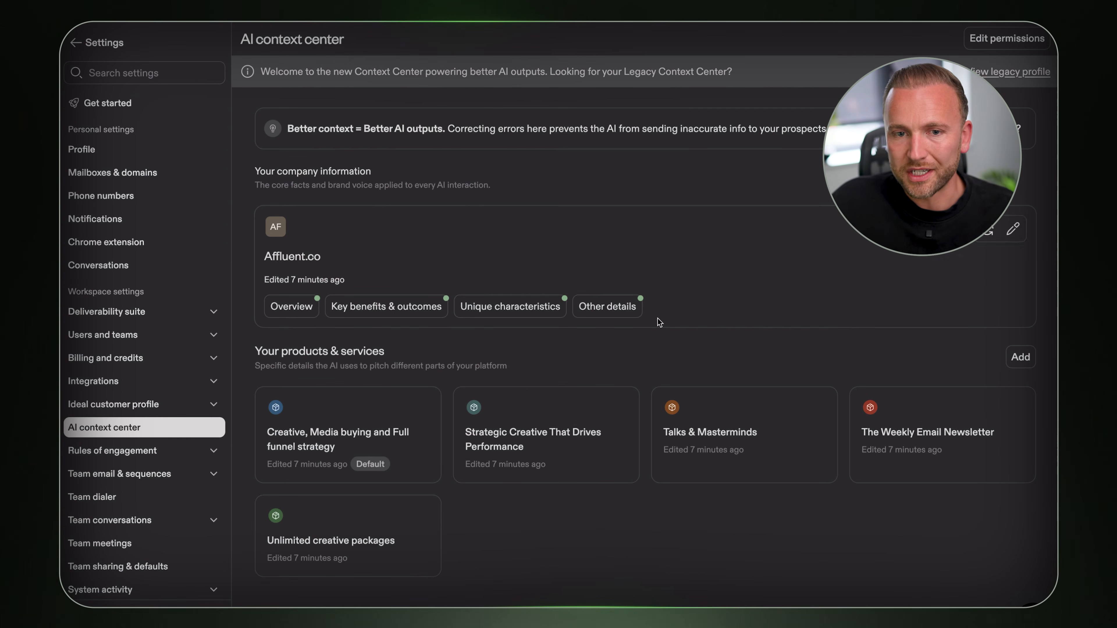
Regenerate the company information by scanning the company URL affluent.co
left_click(982, 240)
double_click(402, 278)
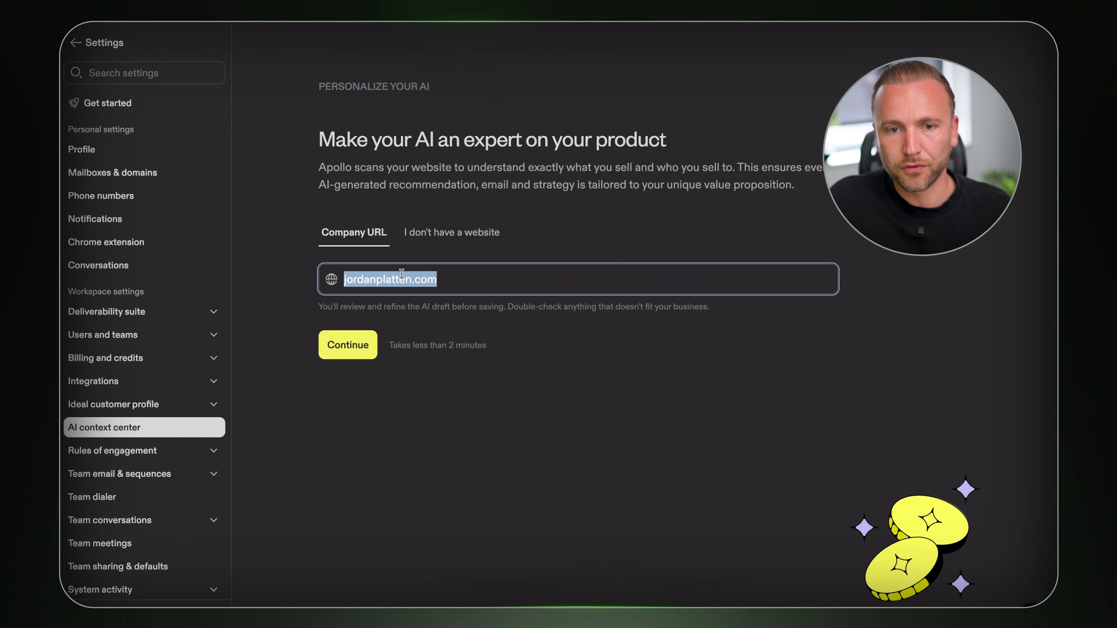
type("affluent.co")
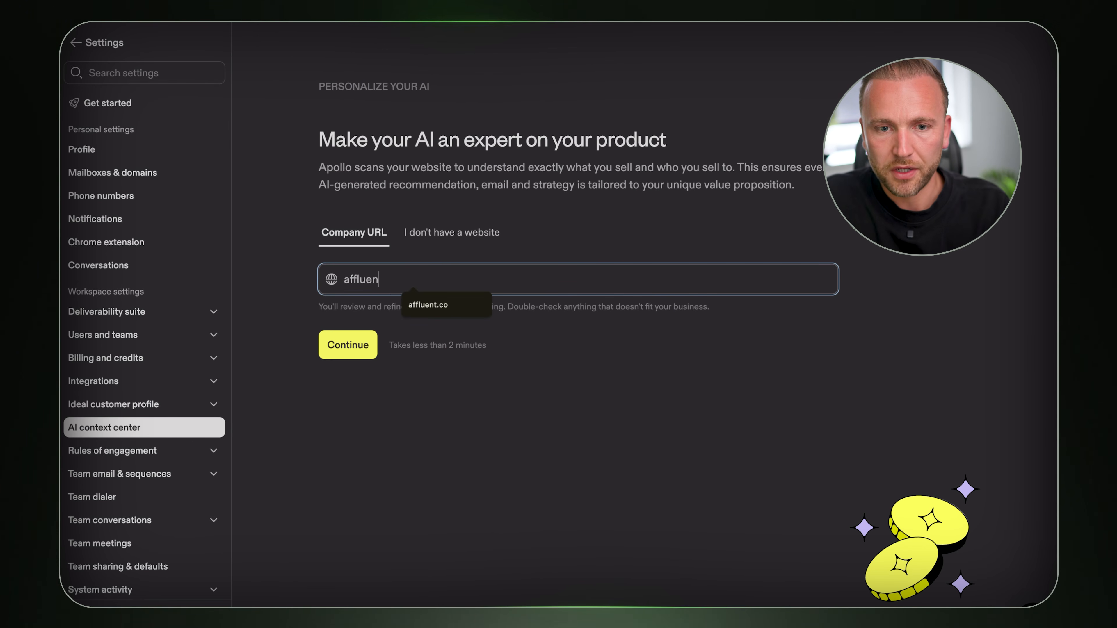
left_click(380, 306)
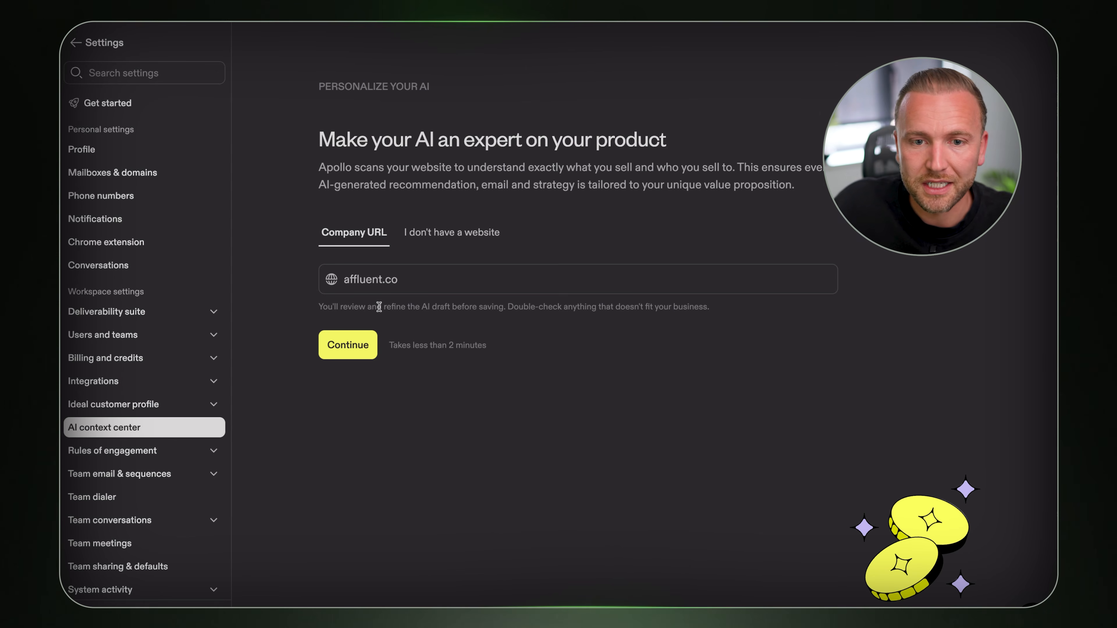
left_click(339, 346)
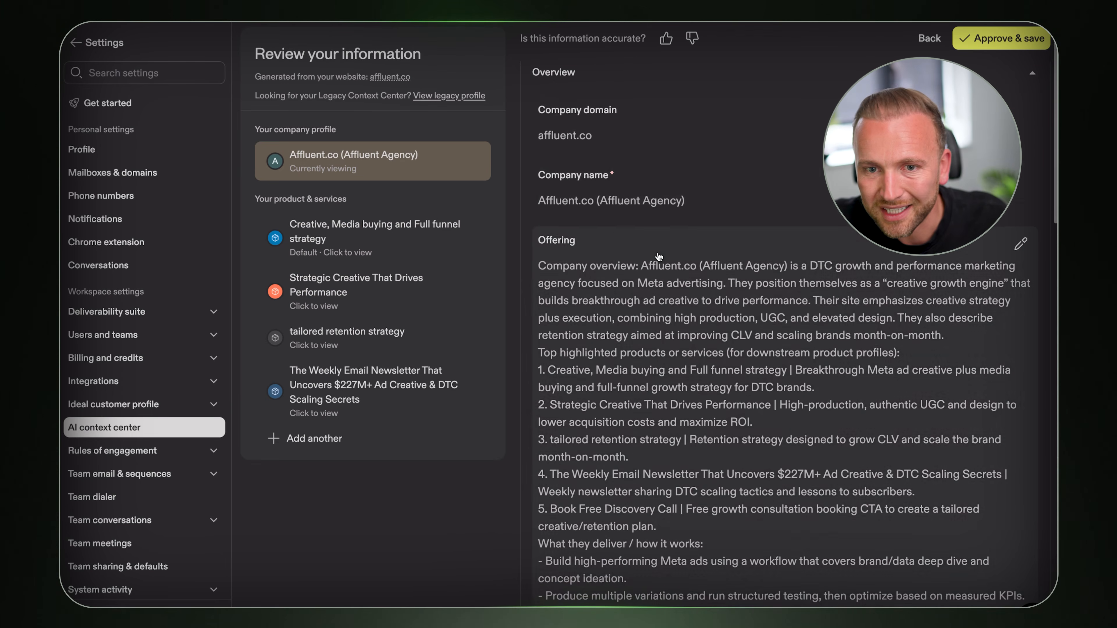
Review the generated Affluent.co profile from the offering through the other details, then approve and save it
scroll(659, 205, "down", 3)
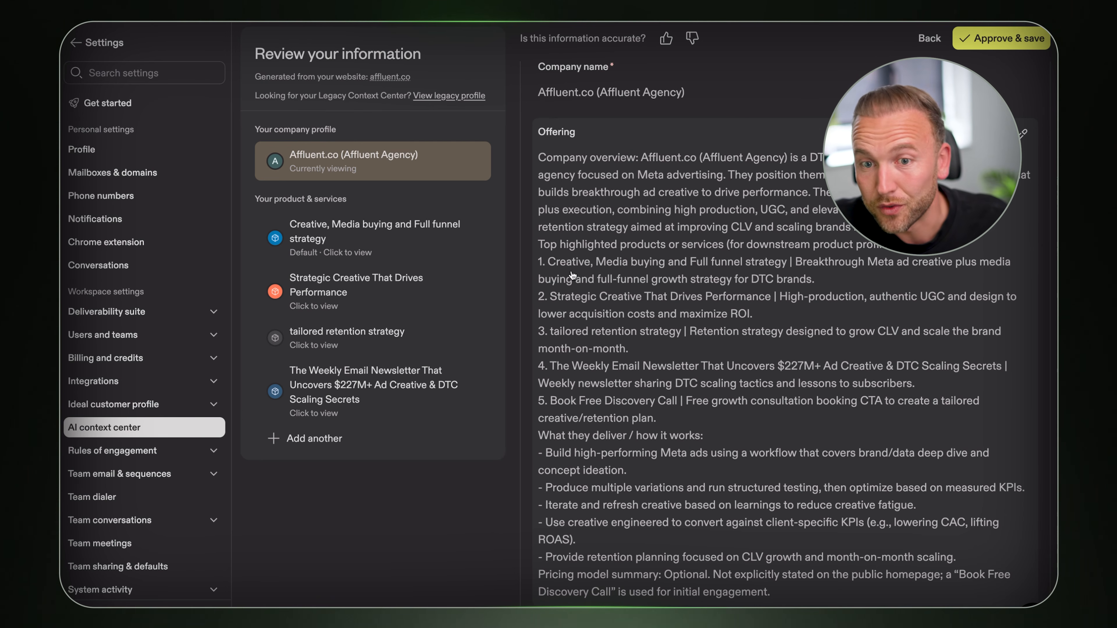
scroll(687, 316, "down", 10)
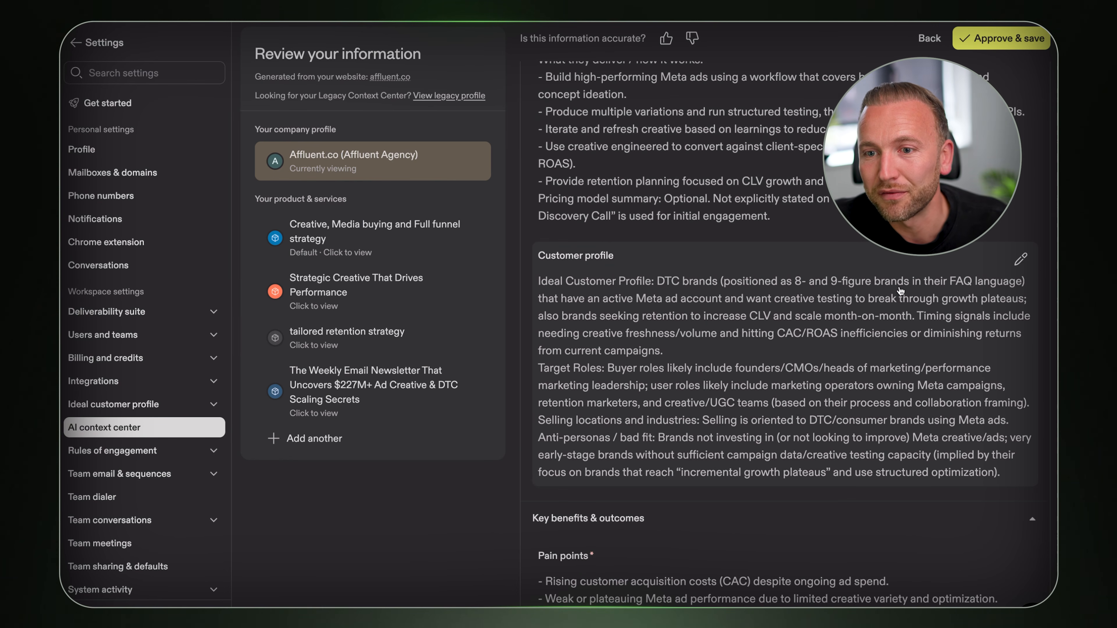
scroll(939, 297, "down", 5)
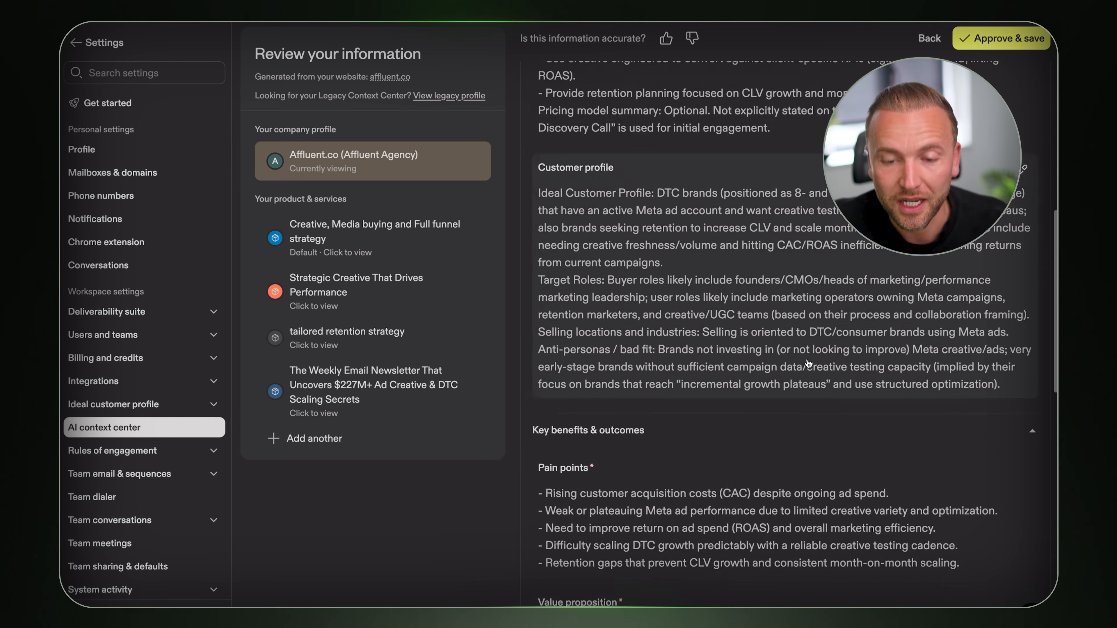
left_click(1017, 330)
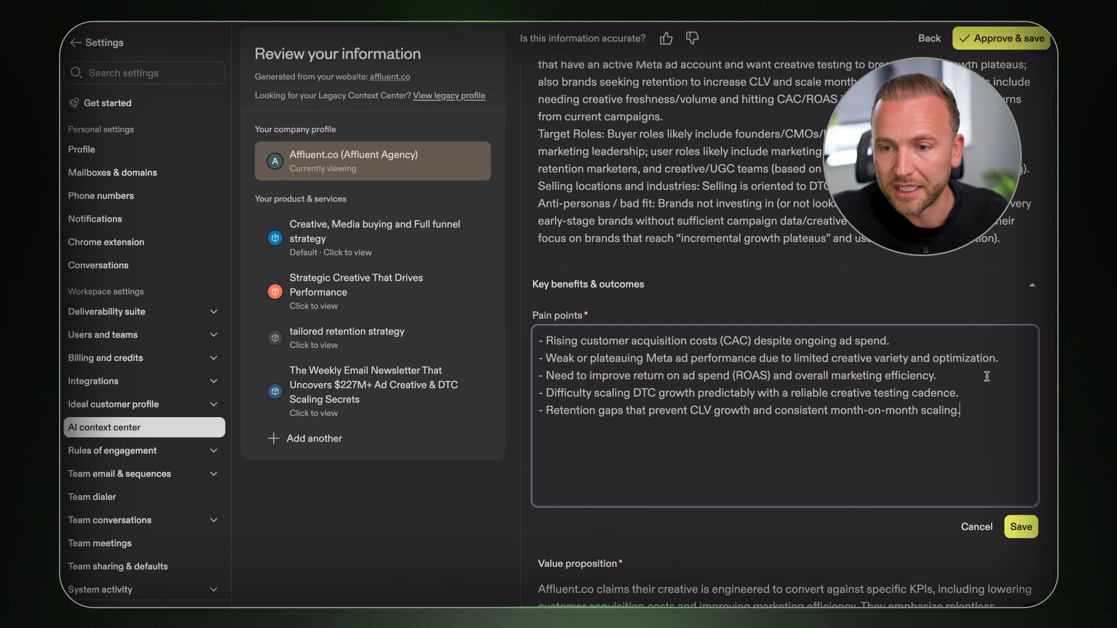
left_click(975, 530)
scroll(699, 356, "down", 12)
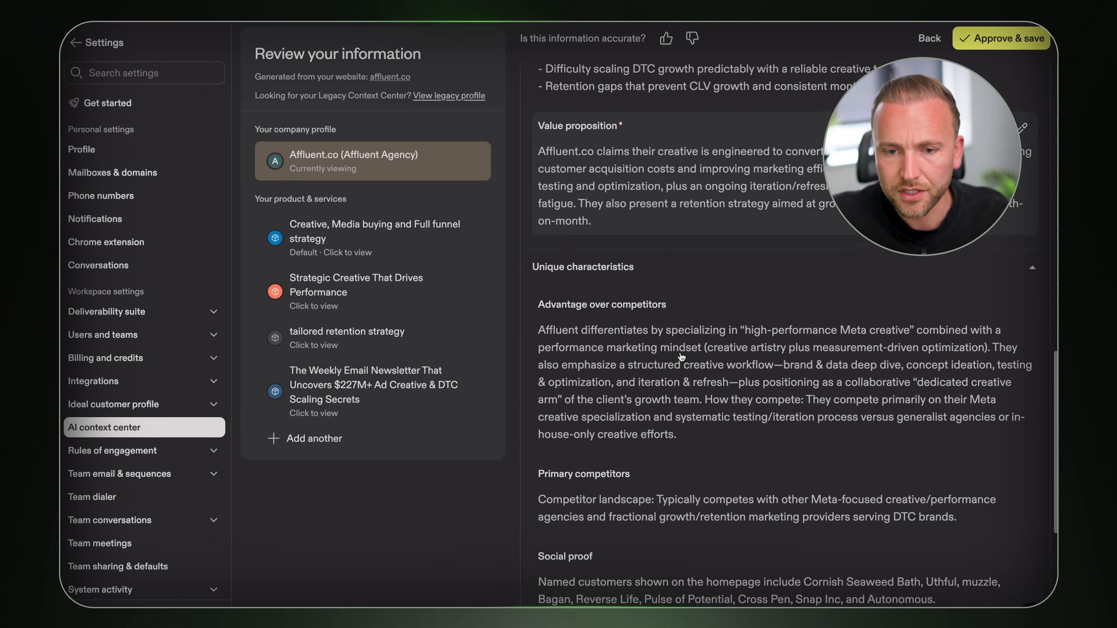
scroll(681, 357, "down", 1)
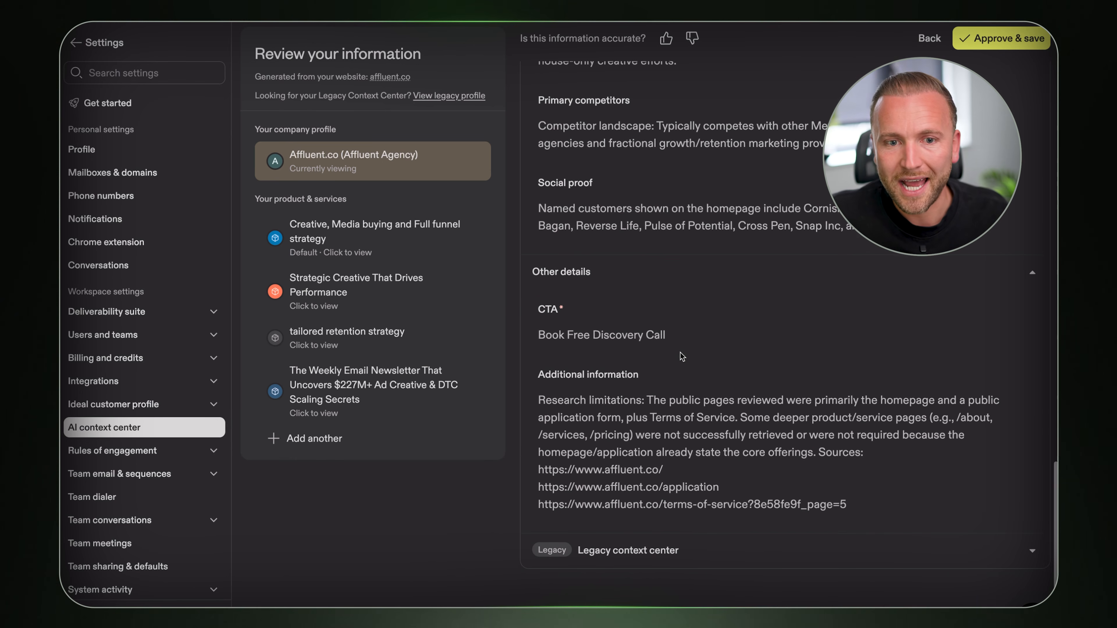
left_click(1007, 40)
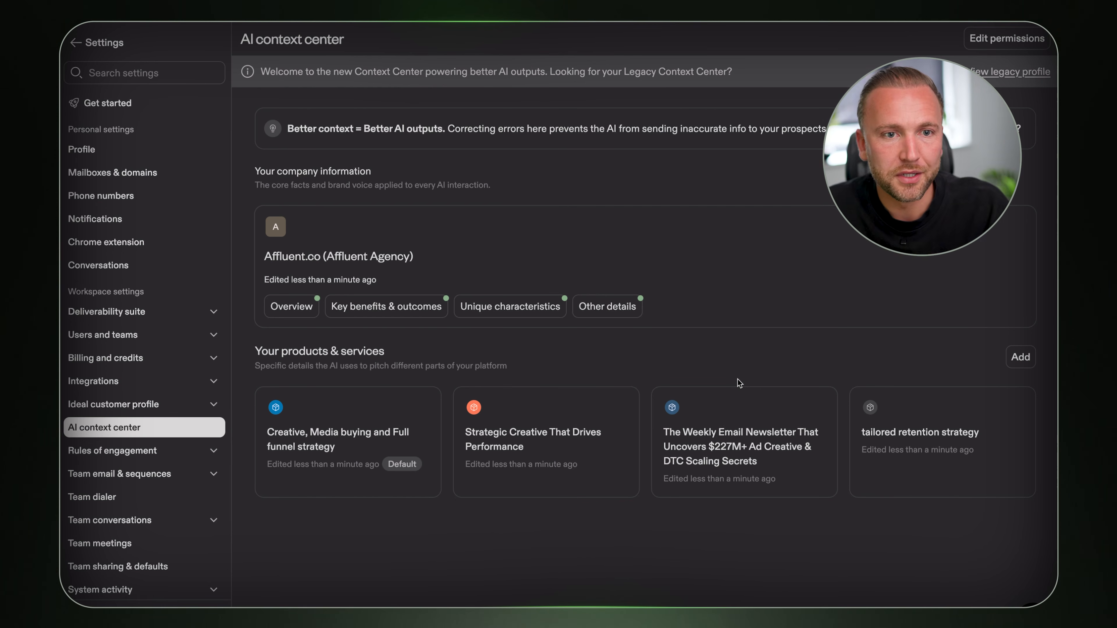
Return to the AI Assistant and send the prompt "Show me all the companies in my total market that match my ideal customer"
left_click(75, 54)
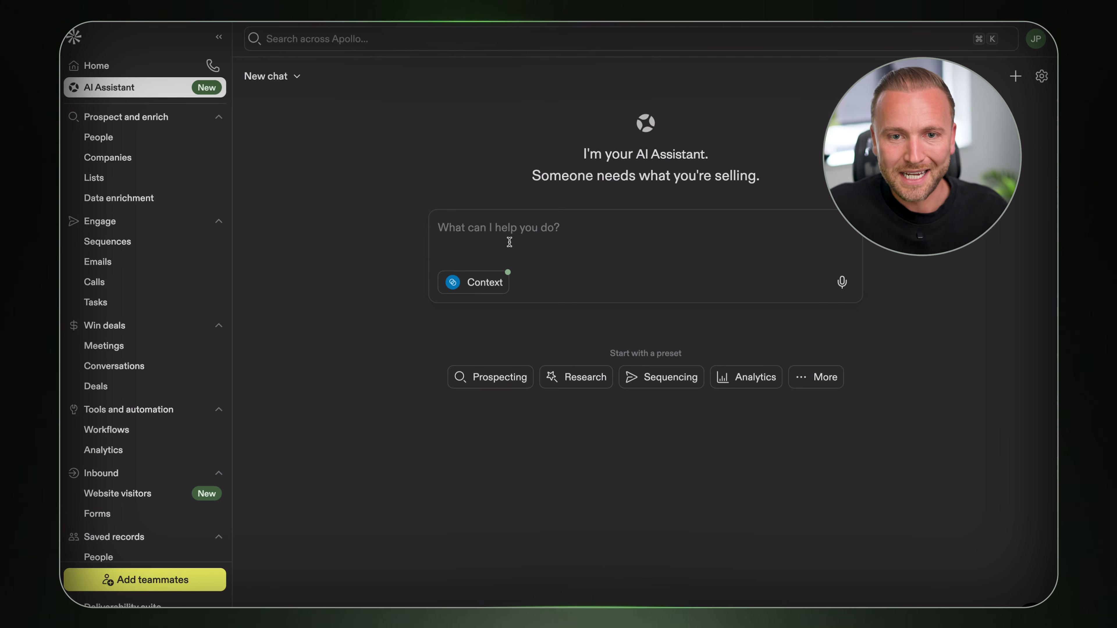
type("Show me a")
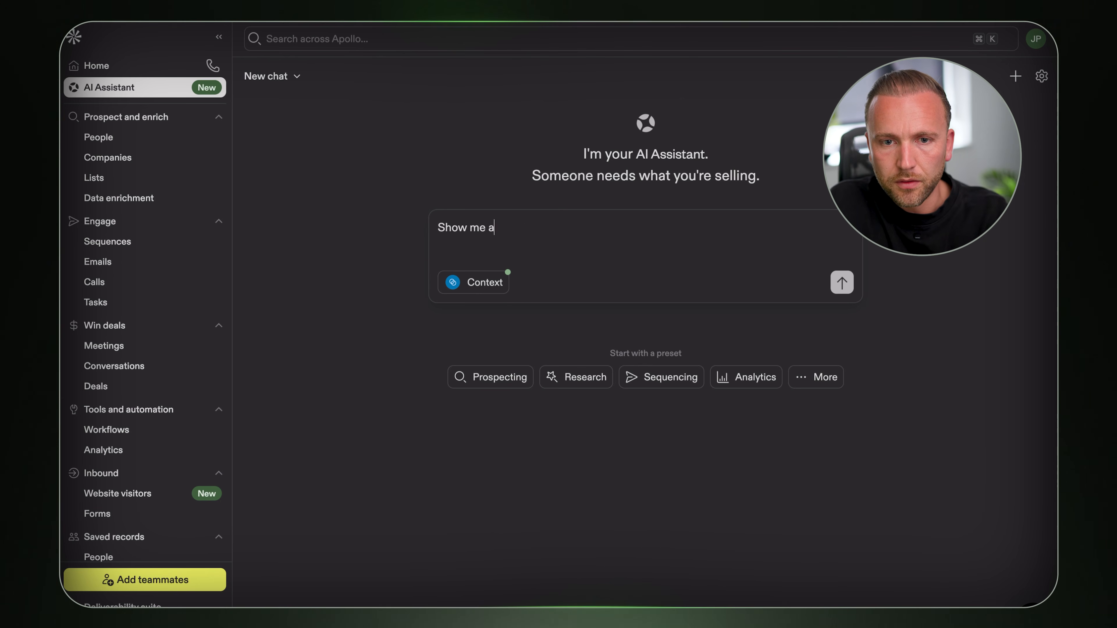
type("ll the companies in ")
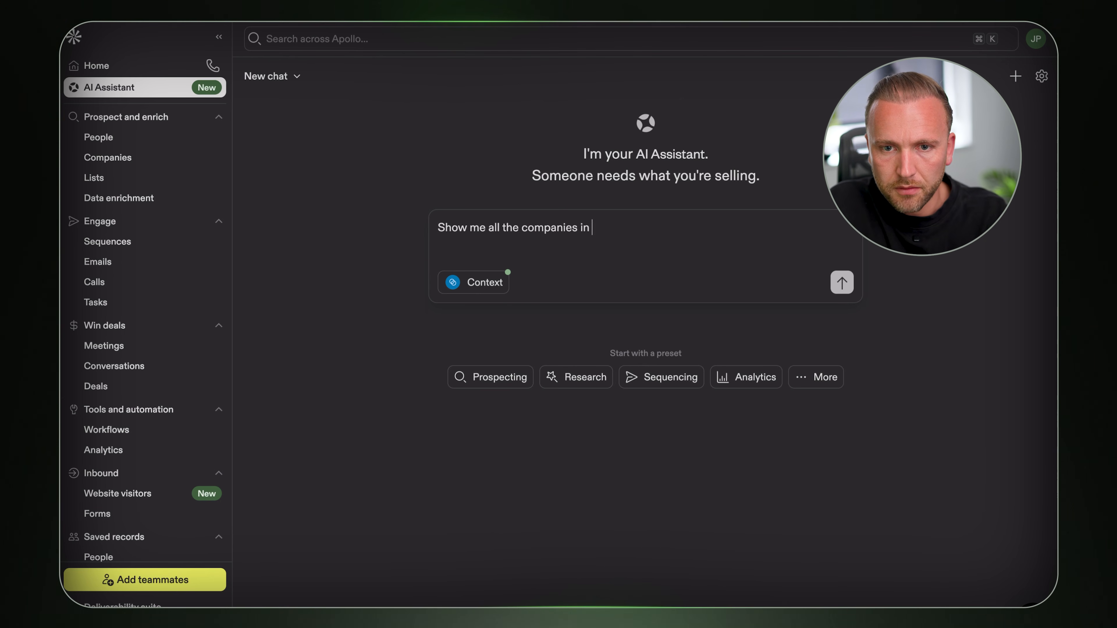
type("my total market")
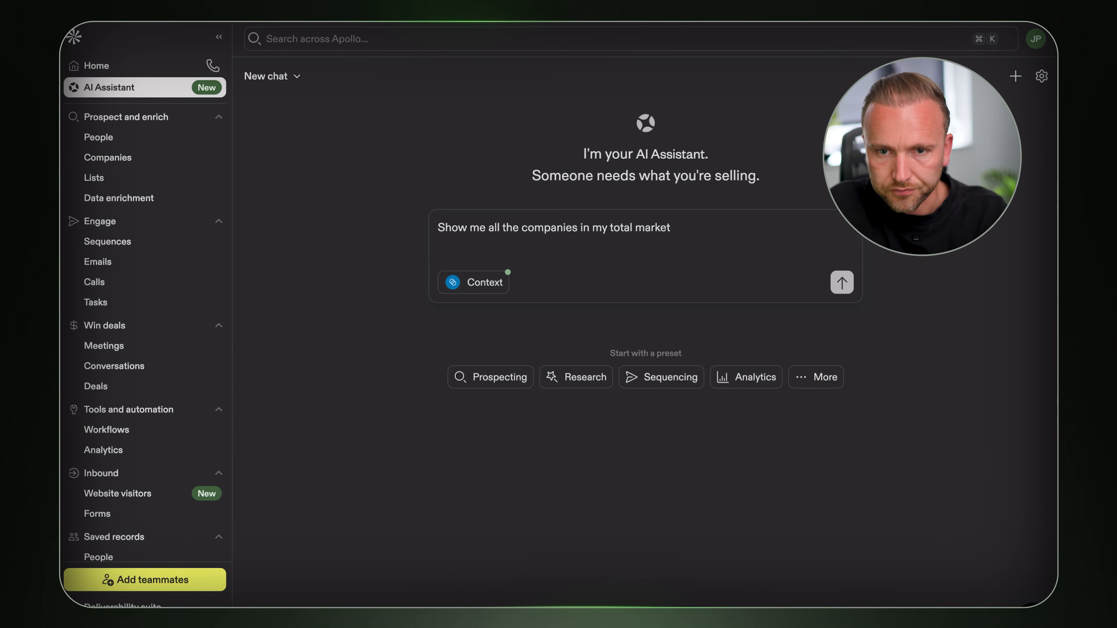
type(" that match m")
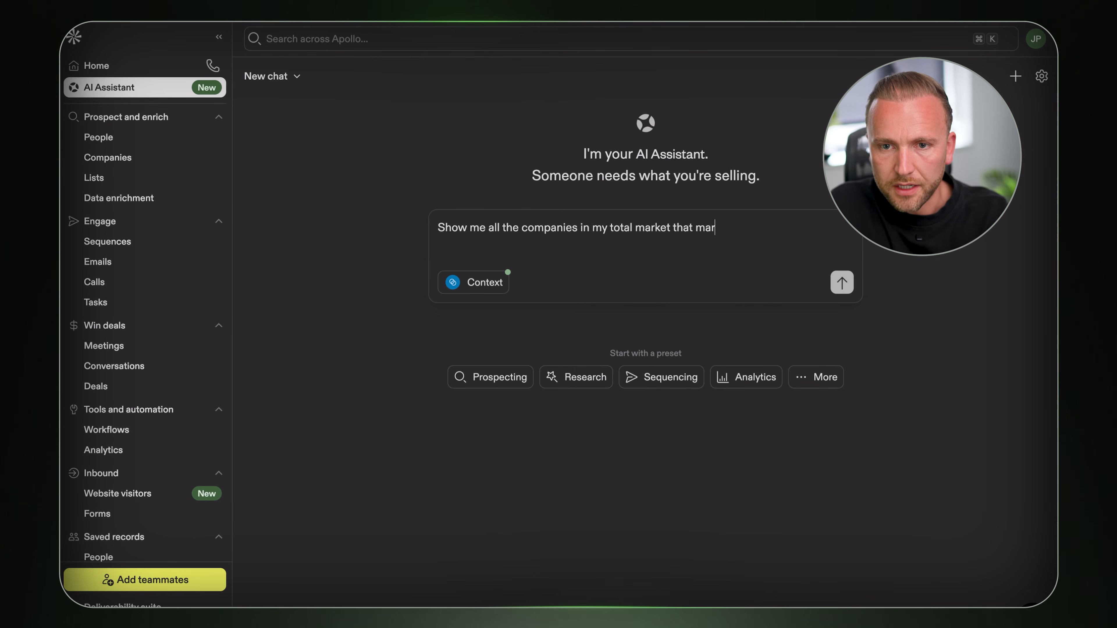
type("y ideal custome")
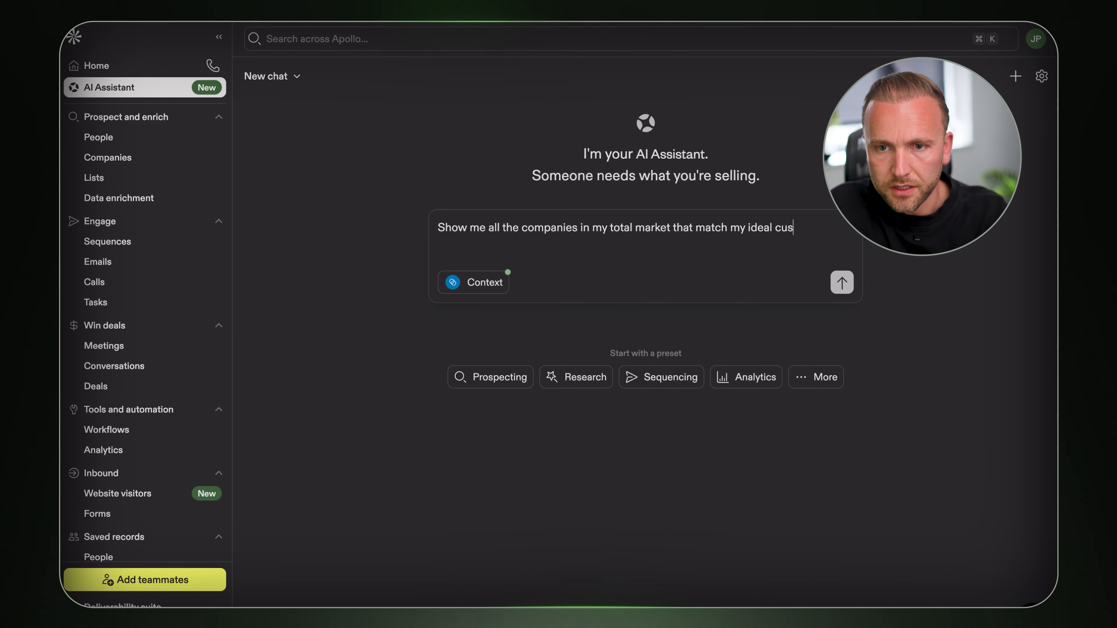
left_click(484, 284)
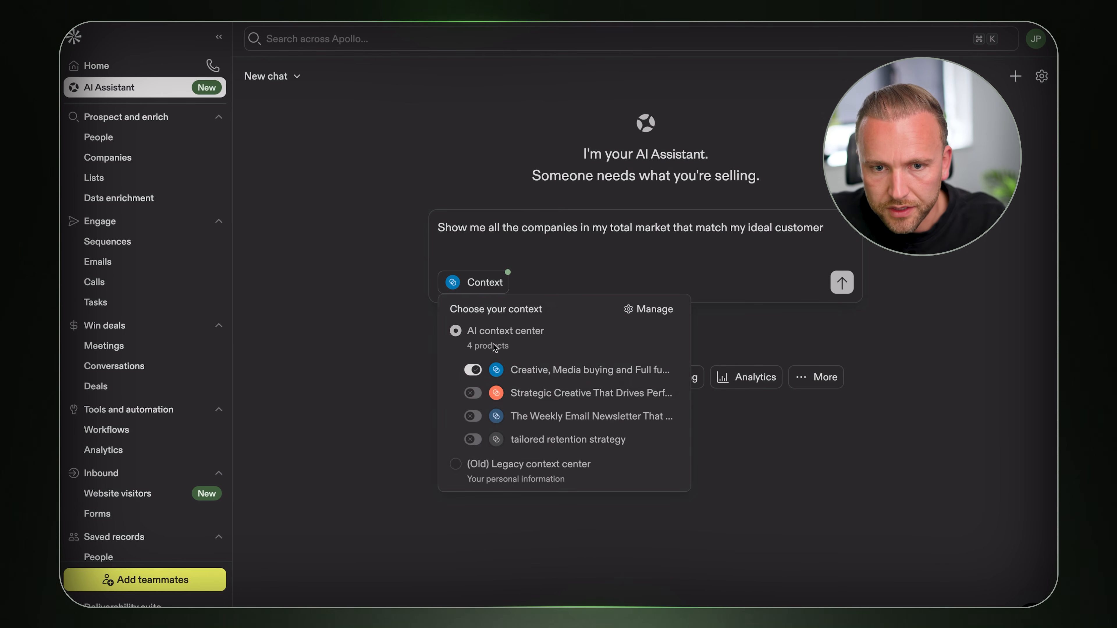
left_click(857, 290)
left_click(848, 285)
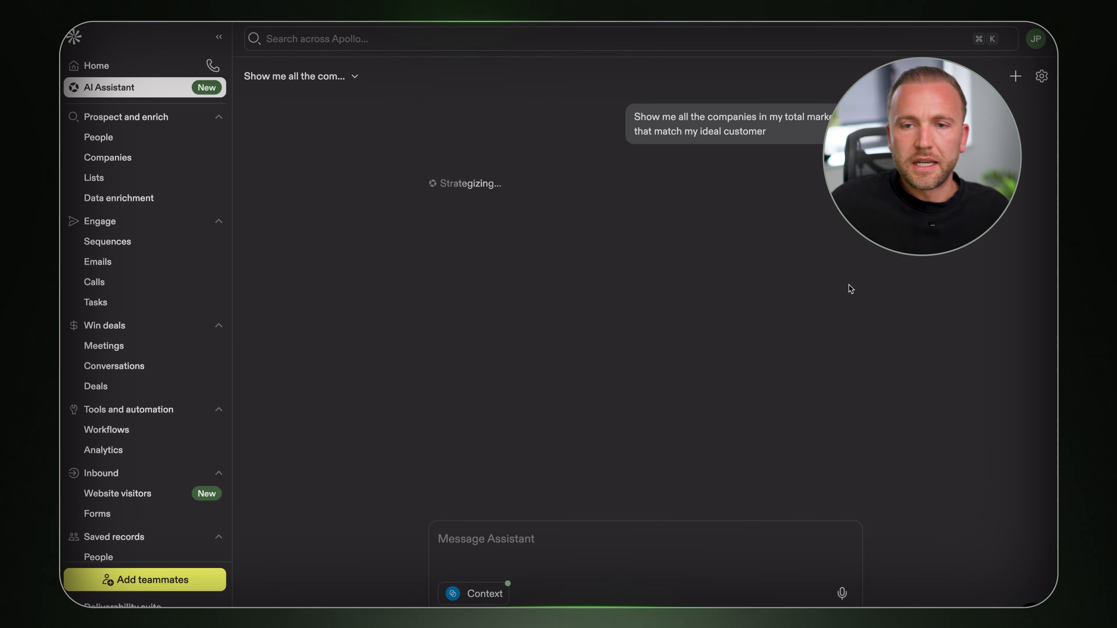
left_click_drag(784, 116, 766, 131)
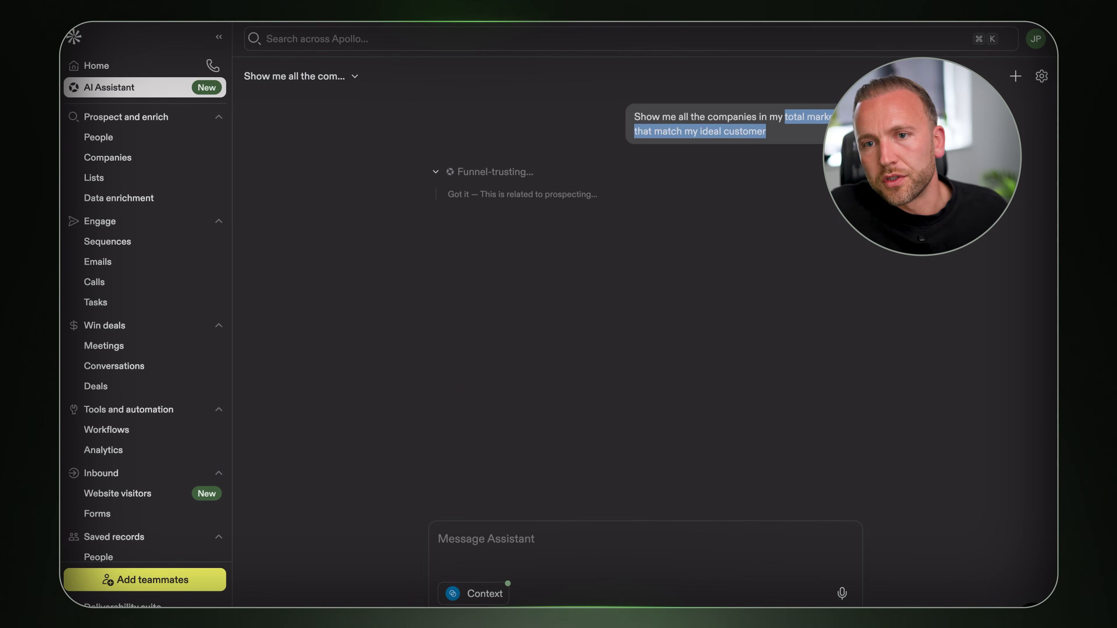
left_click(439, 539)
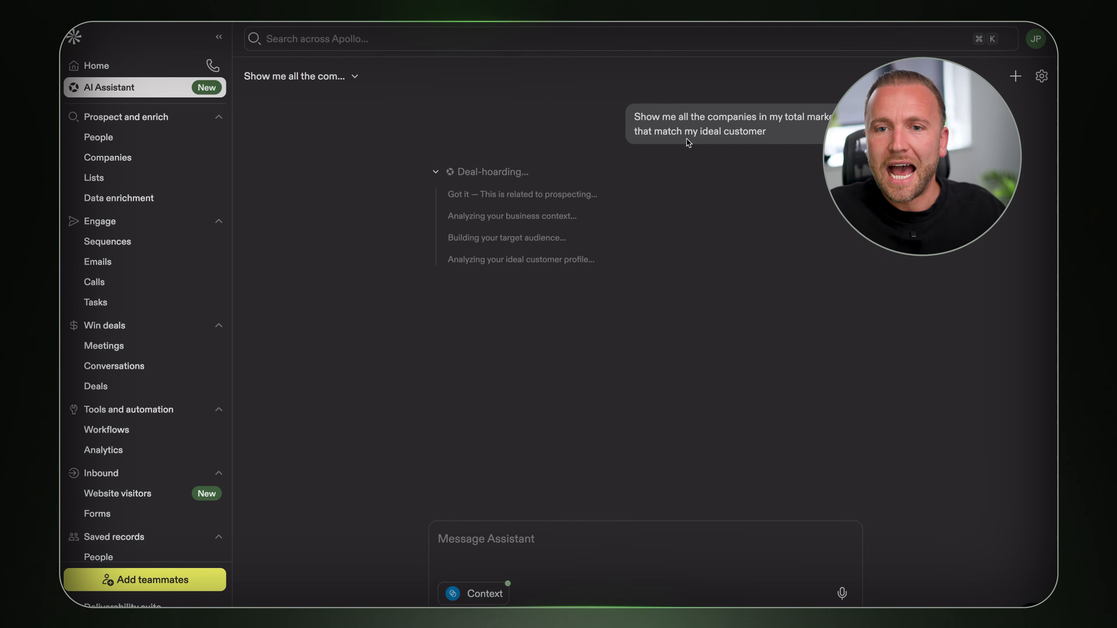
left_click_drag(696, 133, 774, 137)
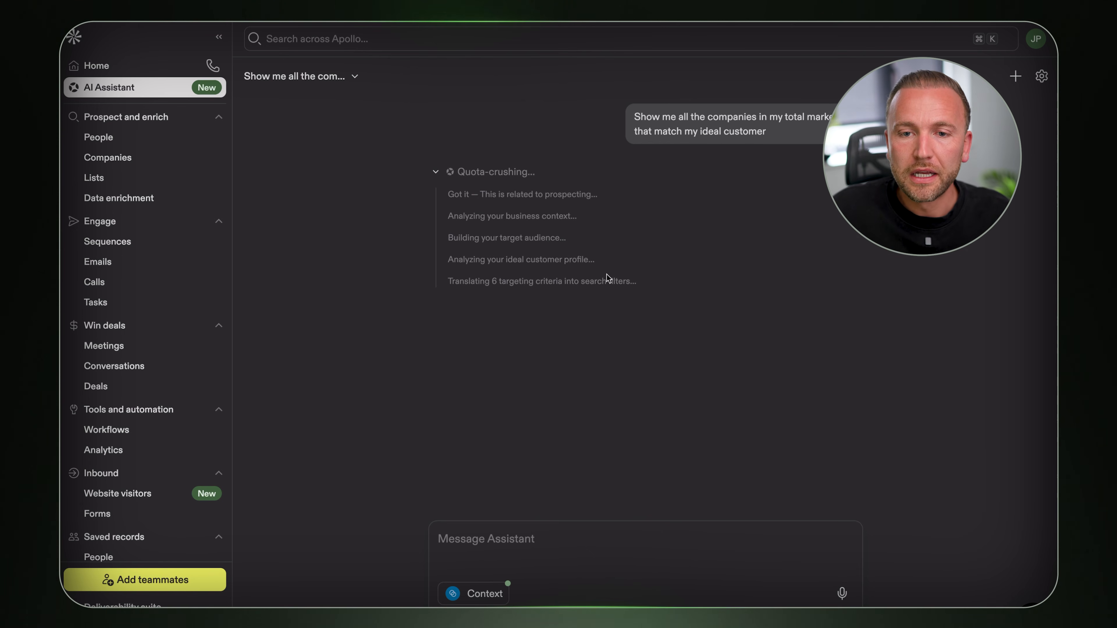
left_click_drag(453, 260, 580, 260)
left_click(580, 260)
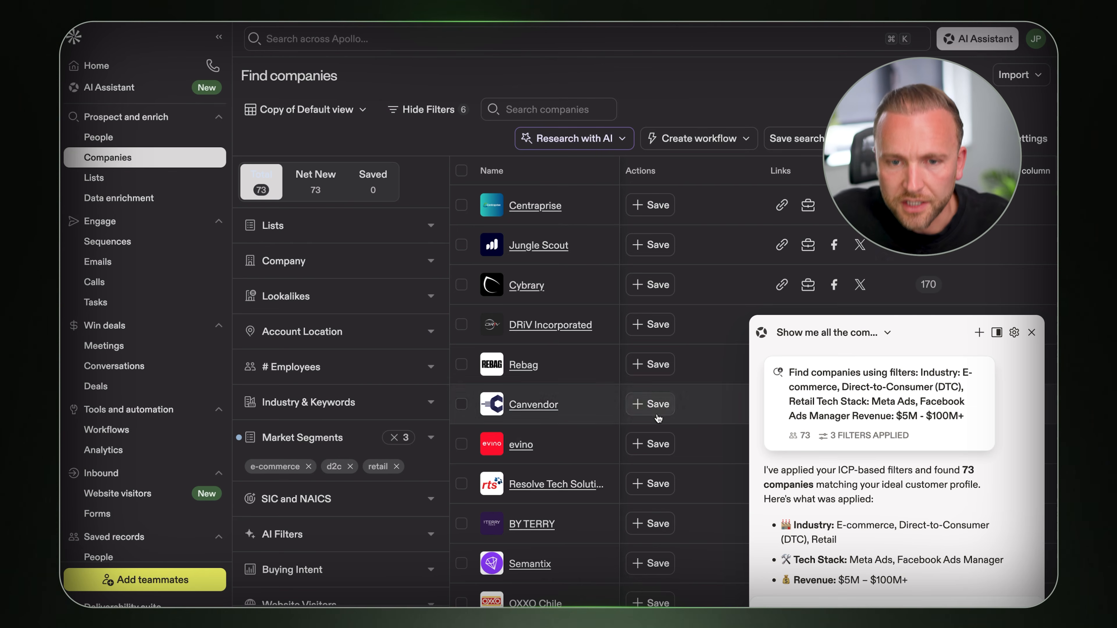
Check the matched companies and applied filters, then send the assistant "Can you broaden the list please, any D2C ecommerce brand with over 3 employees"
scroll(648, 433, "down", 3)
scroll(648, 431, "down", 9)
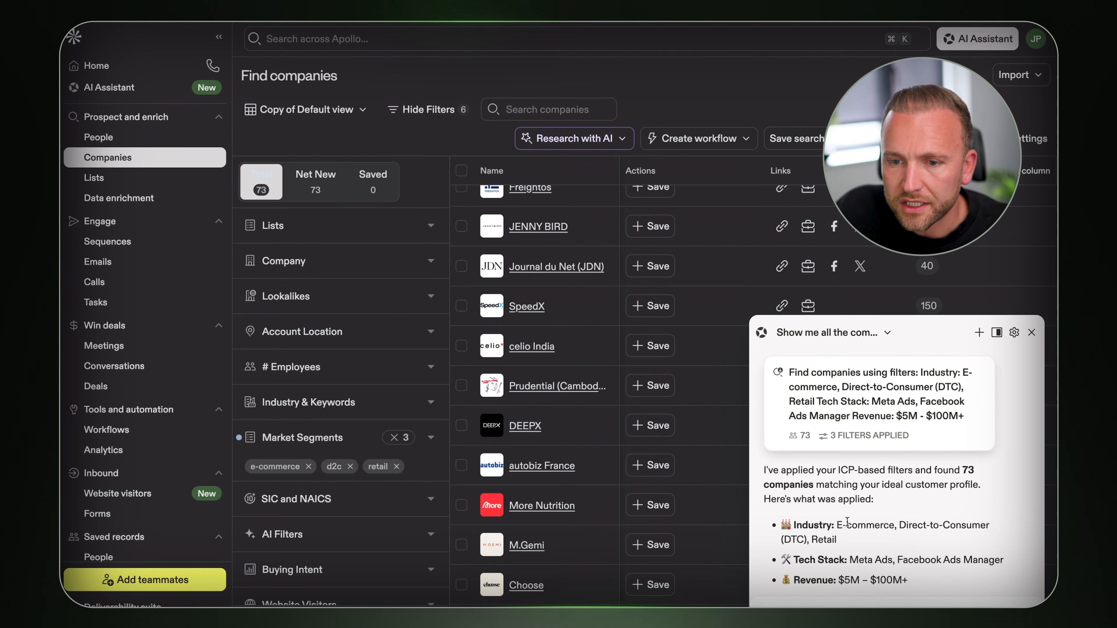
scroll(840, 508, "down", 3)
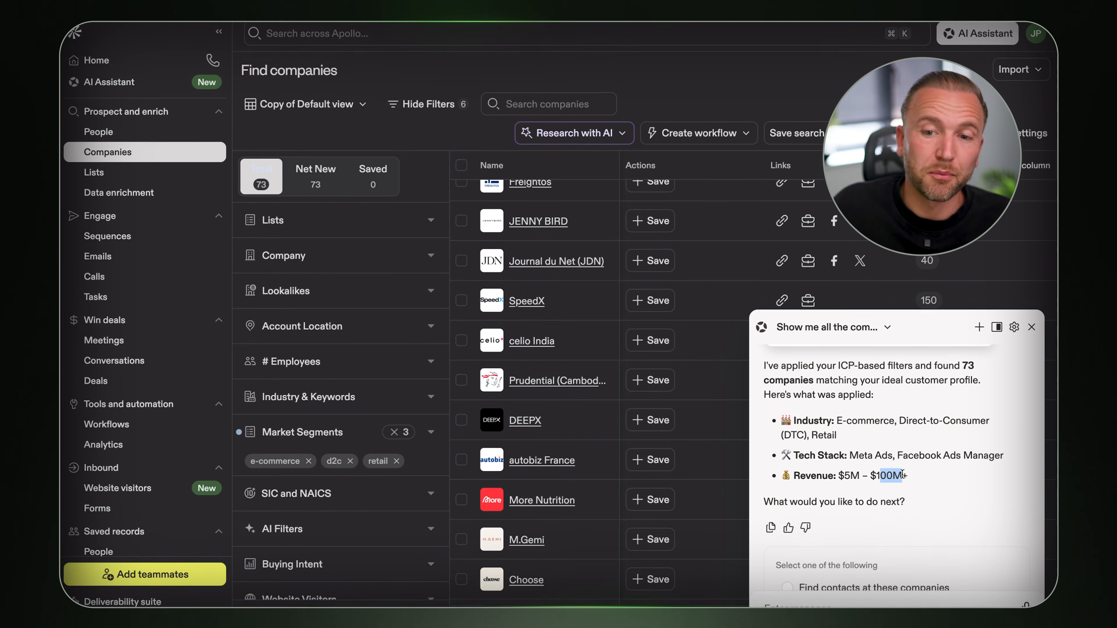
scroll(883, 478, "down", 5)
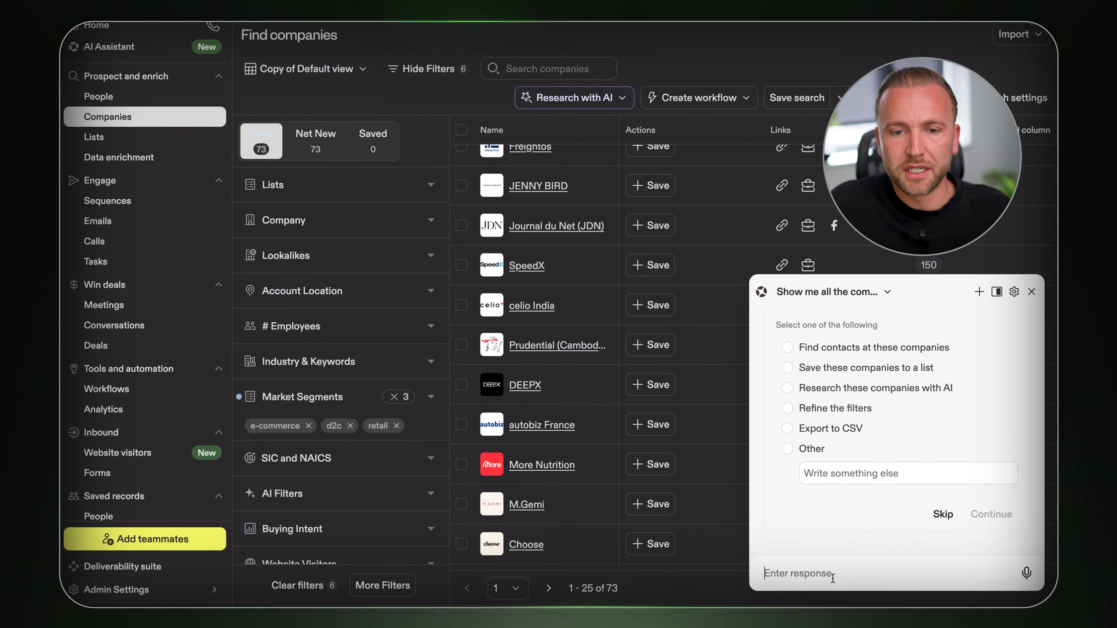
left_click(833, 578)
type("Can you bro")
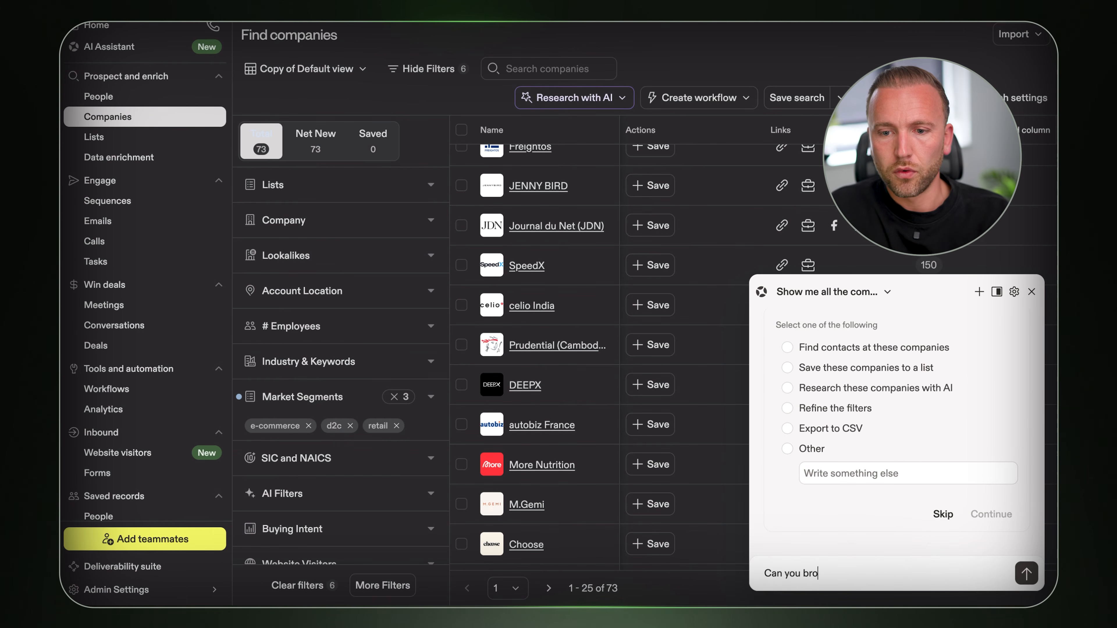
type("aden the")
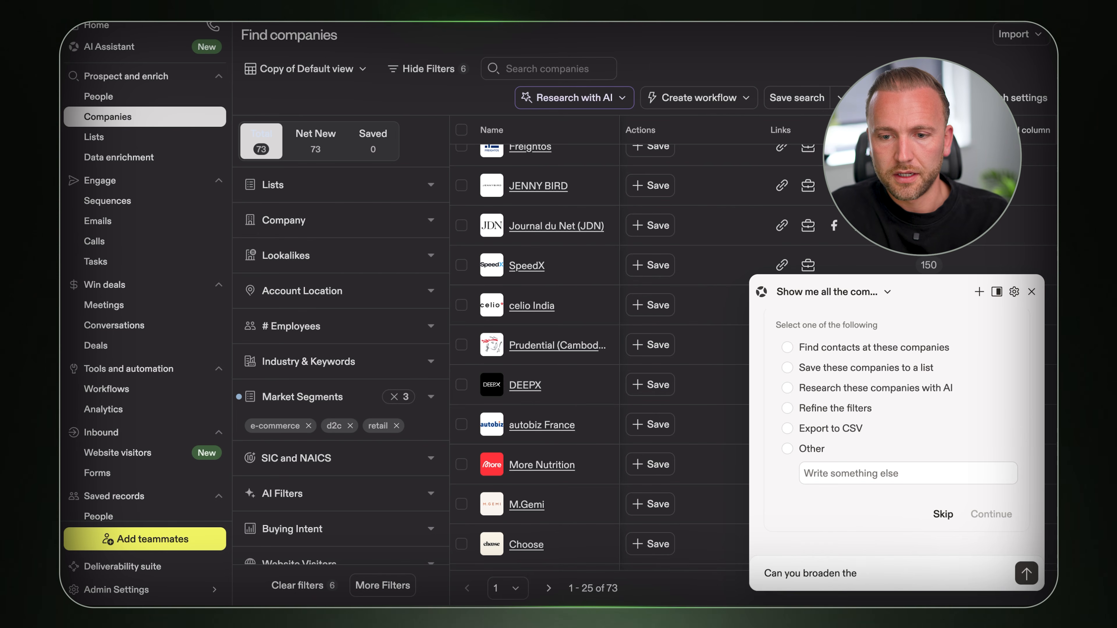
type(" TAM please,")
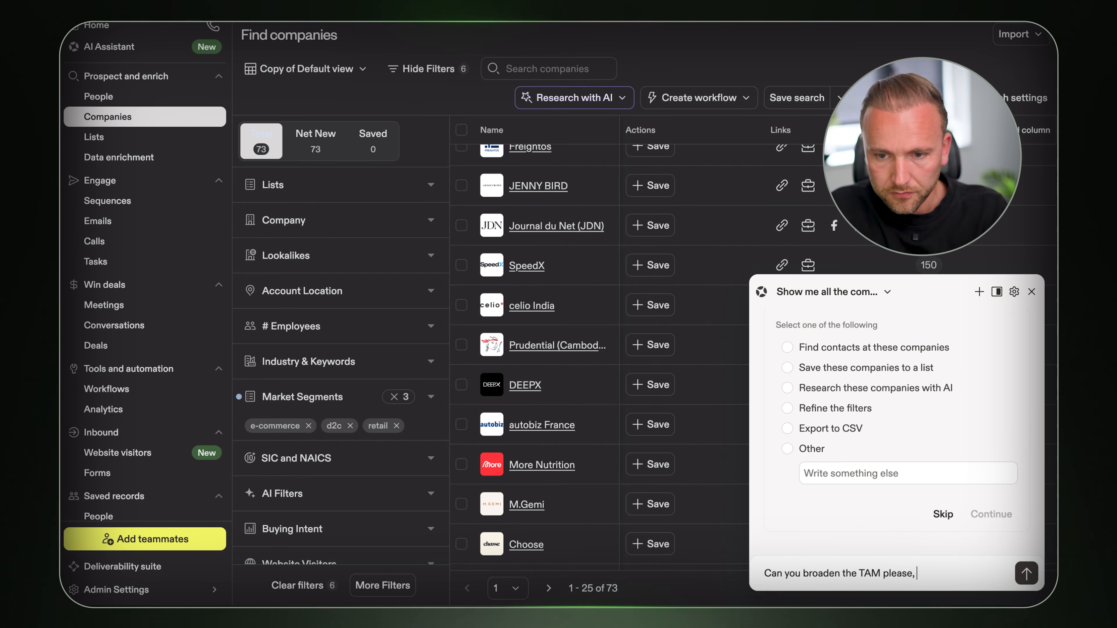
key("BackSpace")
key("BackSpace")
key("BackSpace")
key("BackSpace")
key("BackSpace")
key("BackSpace")
key("BackSpace")
key("BackSpace")
key("BackSpace")
key("BackSpace")
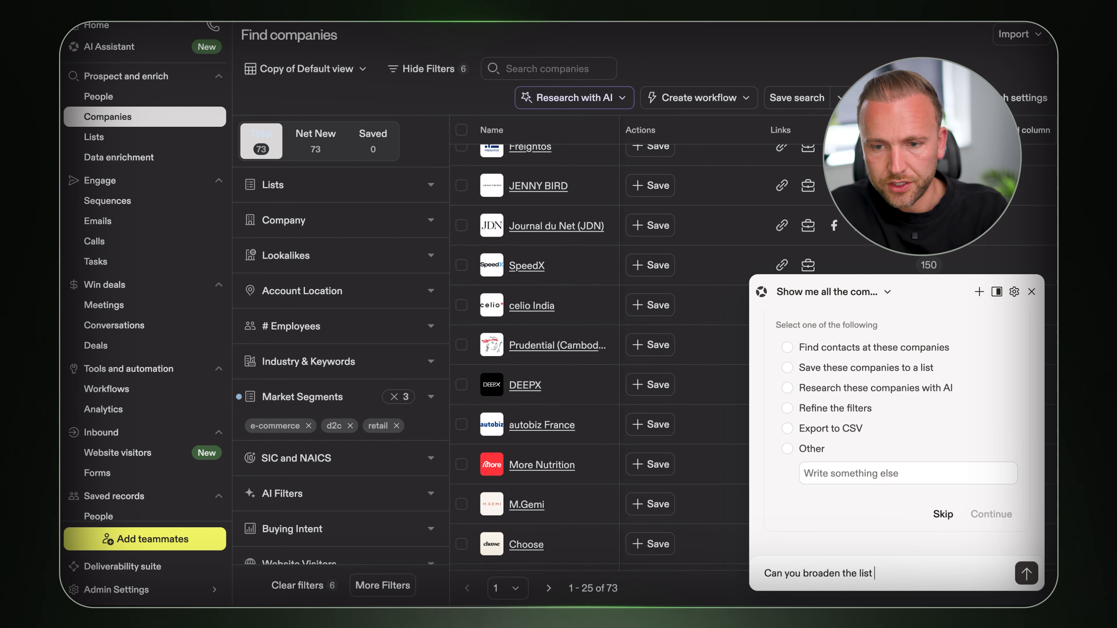
type("list please,")
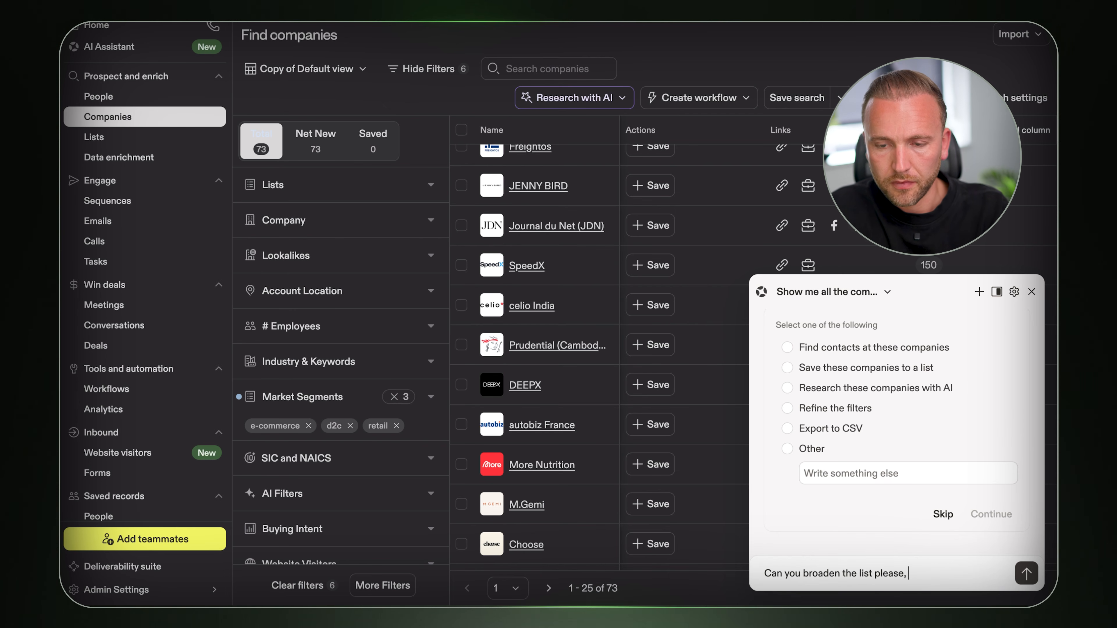
type(" any")
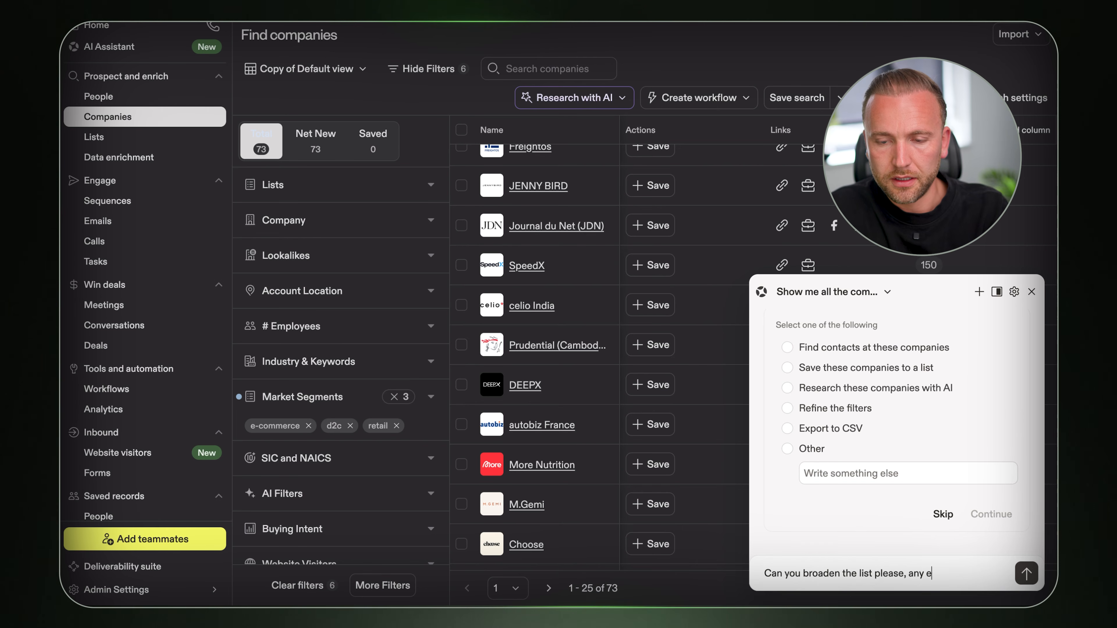
type(" D2C ecommerce bran")
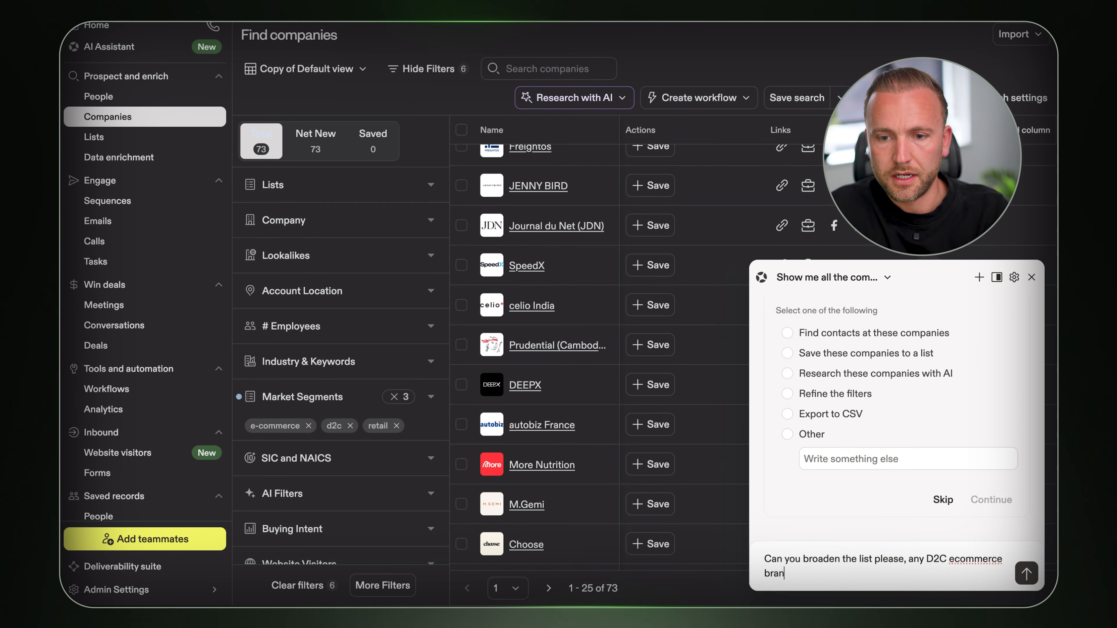
type("d doing o")
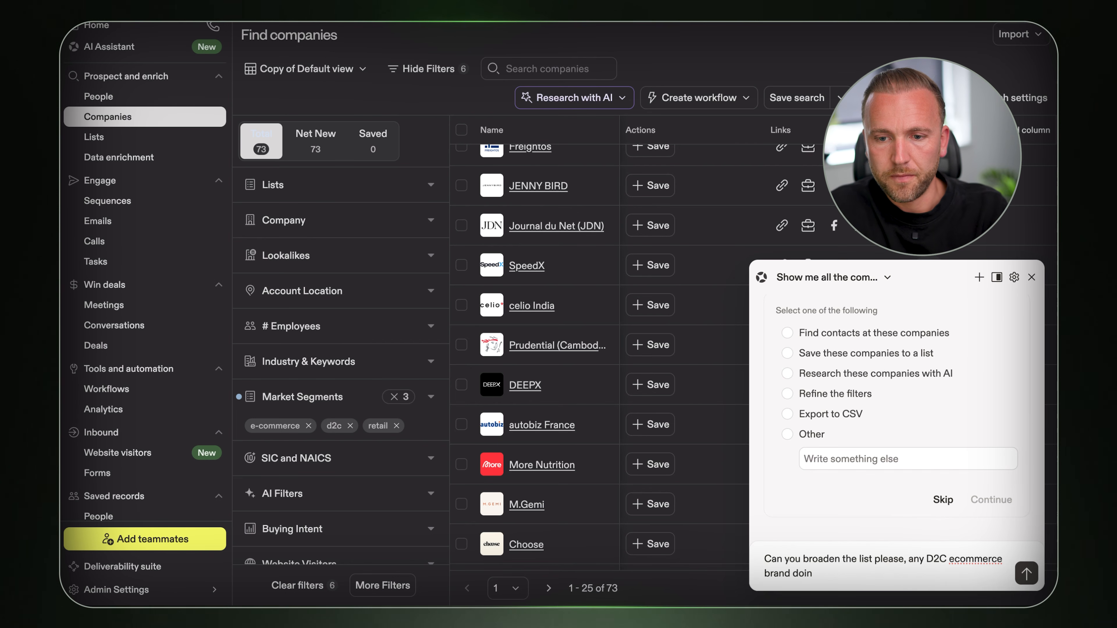
key("BackSpace")
type("with over 3 employees")
key("Return")
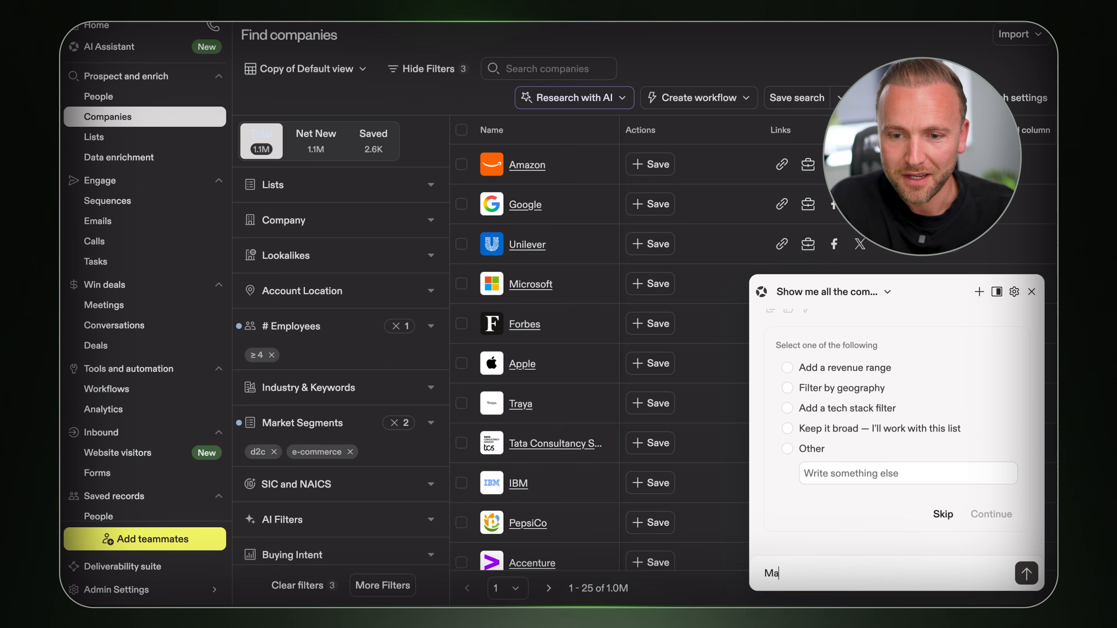
Have the assistant cap company size at 50 employees and refine the list by removing anyone that doesn't closely match the buyer and offer
type("employees")
key("Return")
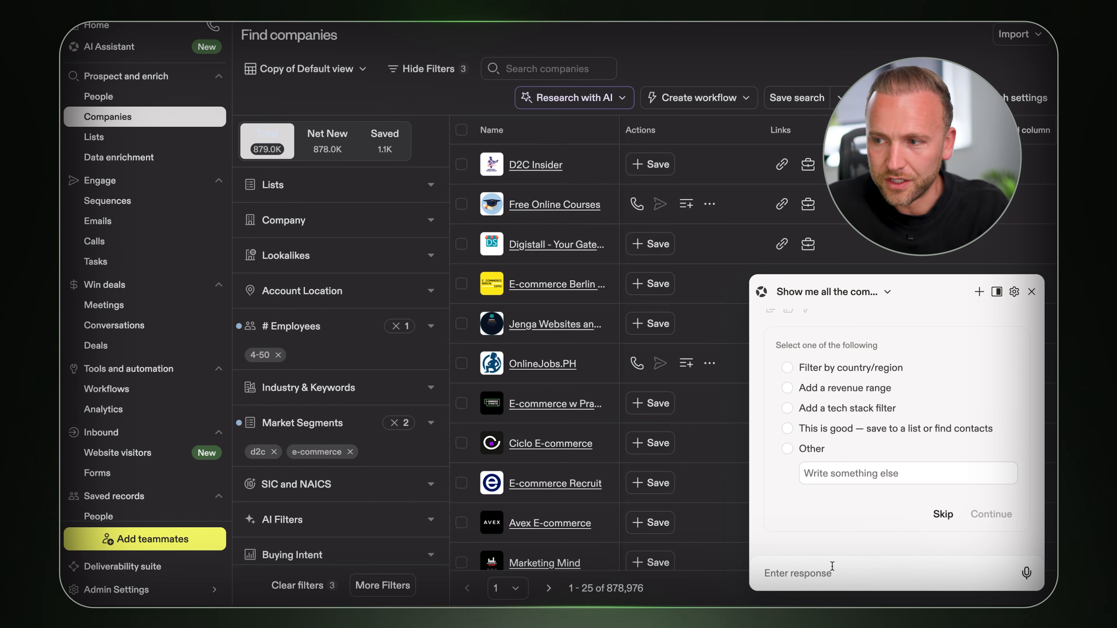
type("Fi")
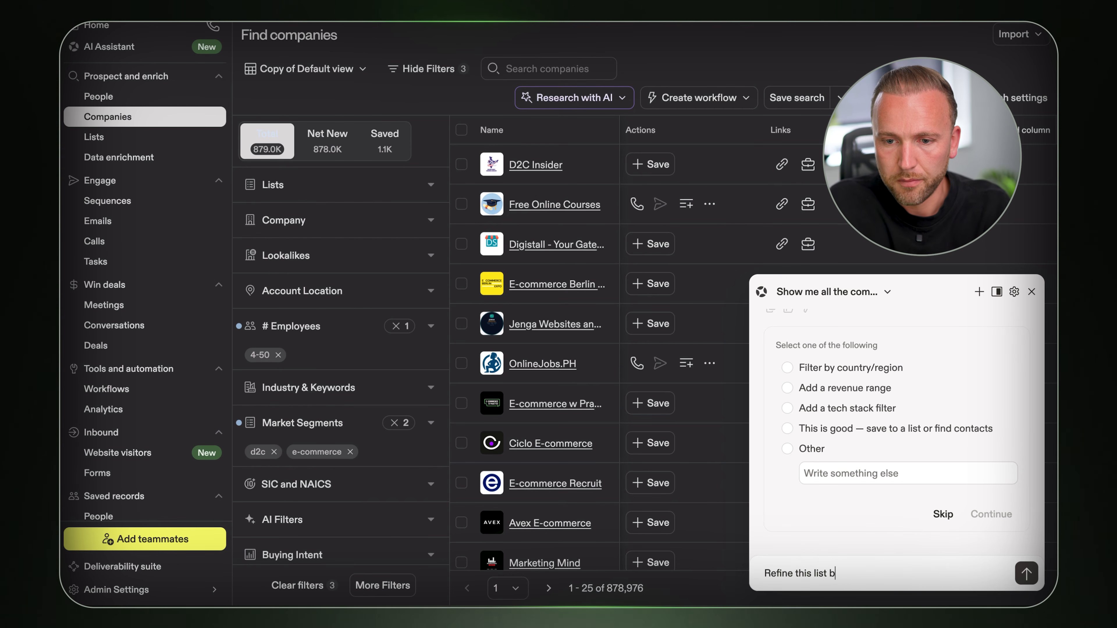
type("removing anyone that doesnt clos")
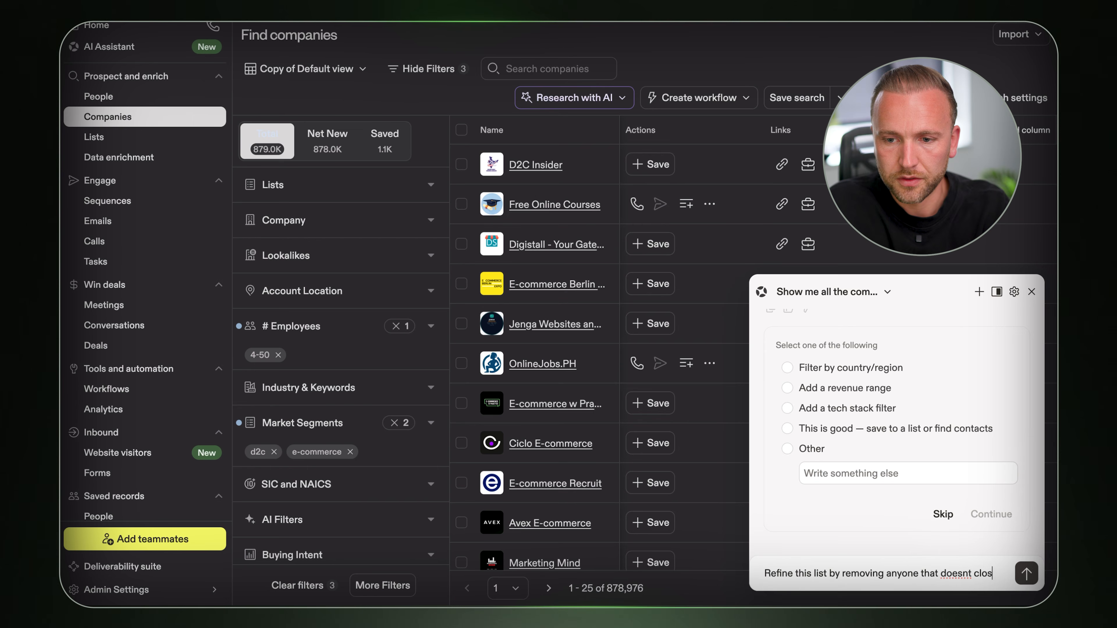
type("ely match my buyer and my offer. I don't want any s")
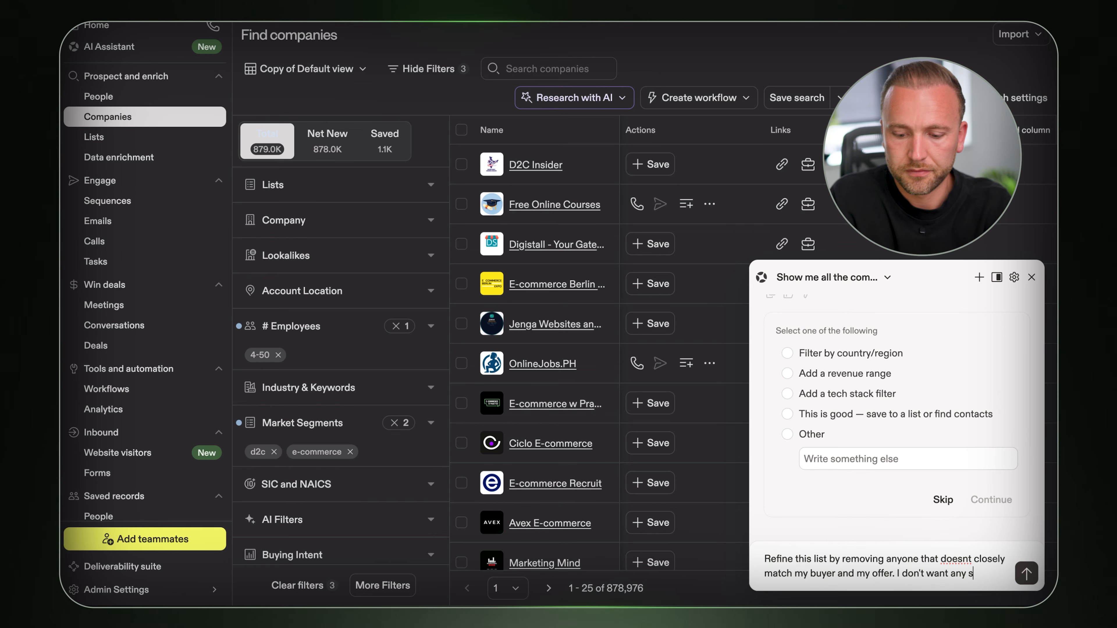
type("are c")
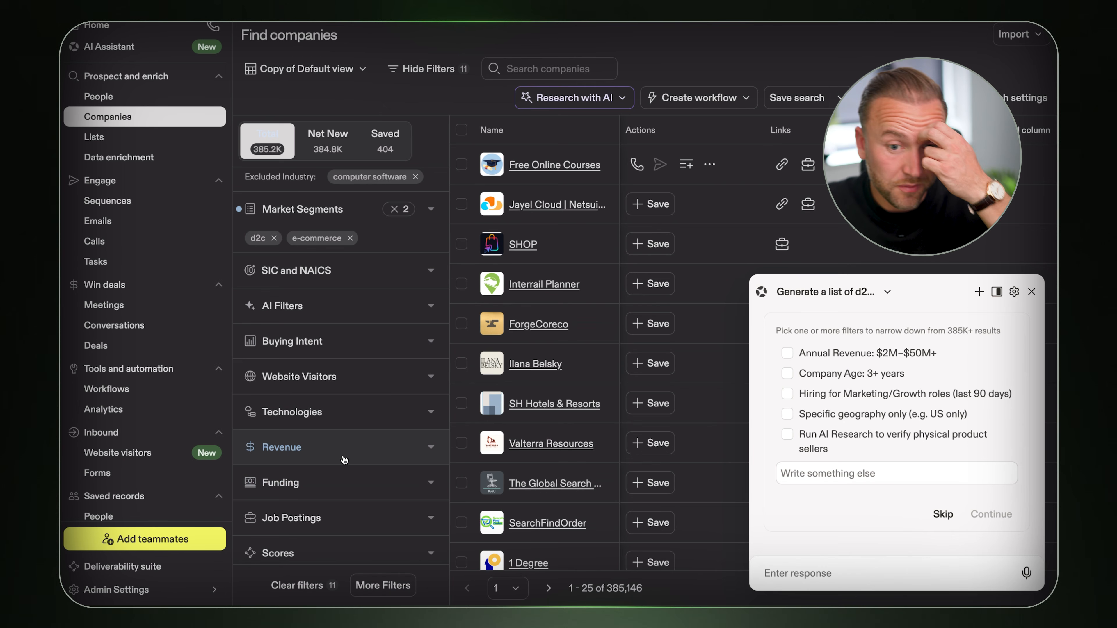
Narrow the company search to businesses that use Shopify with the technologies filter
scroll(340, 462, "down", 3)
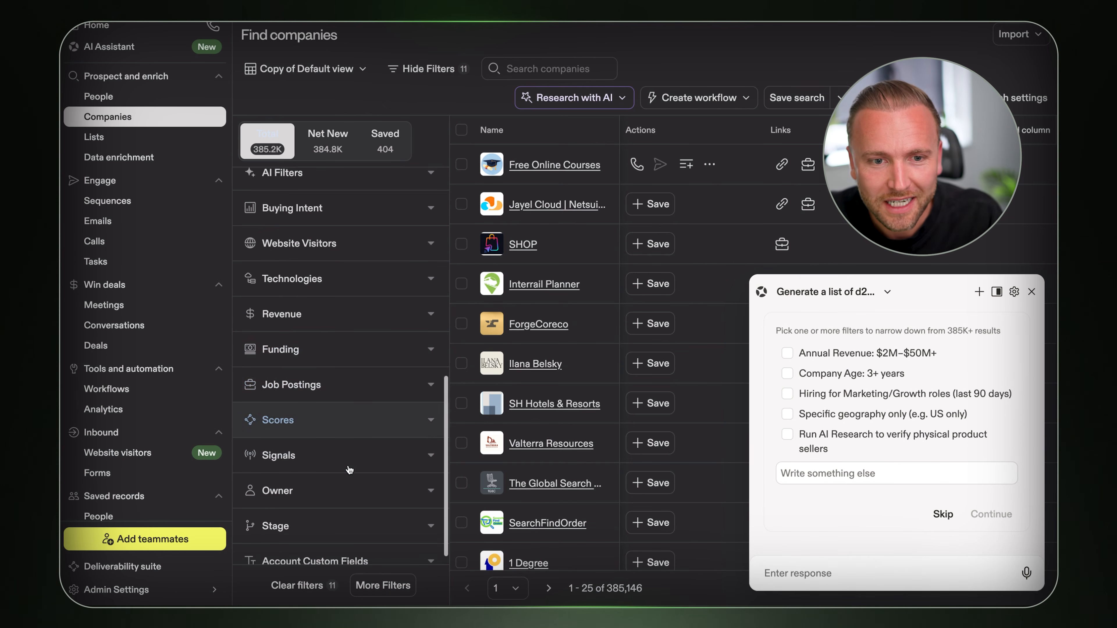
scroll(379, 351, "up", 4)
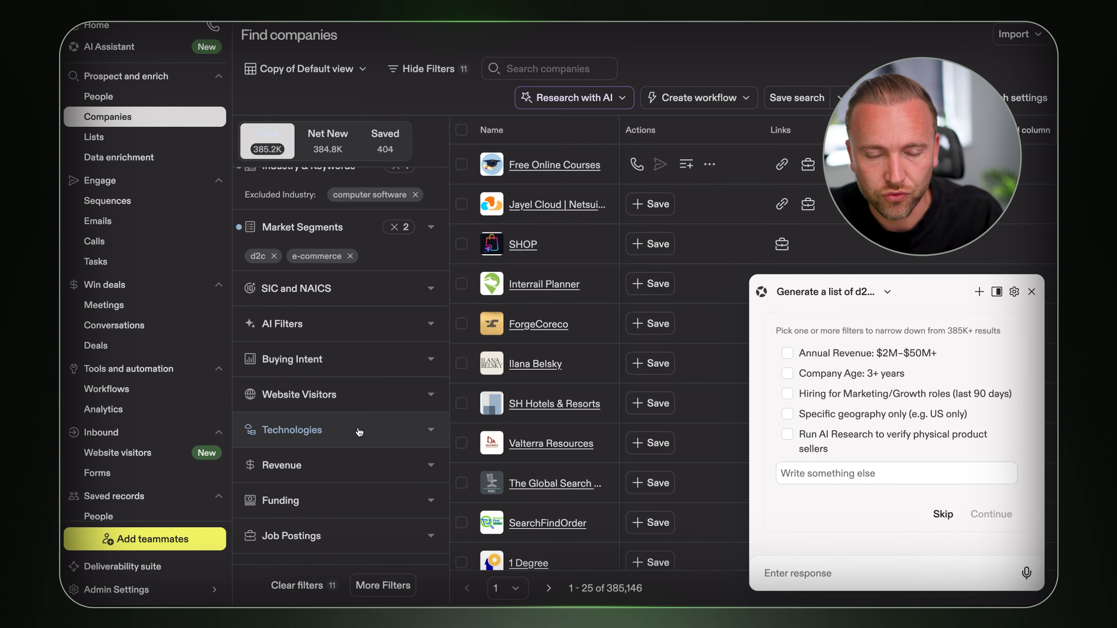
scroll(302, 284, "up", 5)
scroll(302, 284, "down", 5)
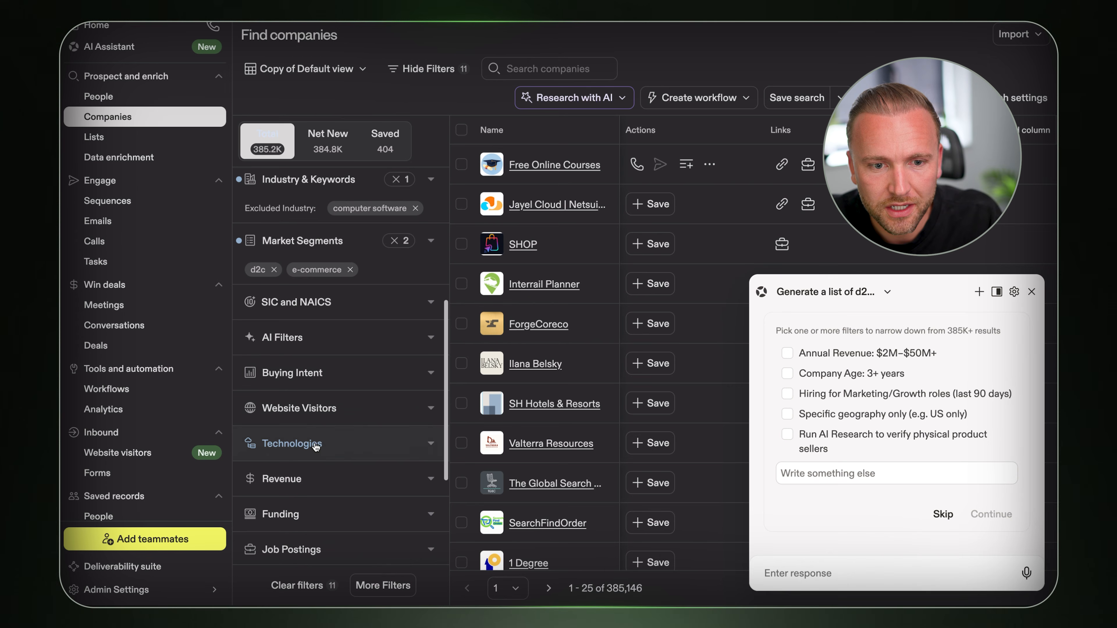
left_click(308, 444)
scroll(351, 468, "down", 1)
left_click(362, 456)
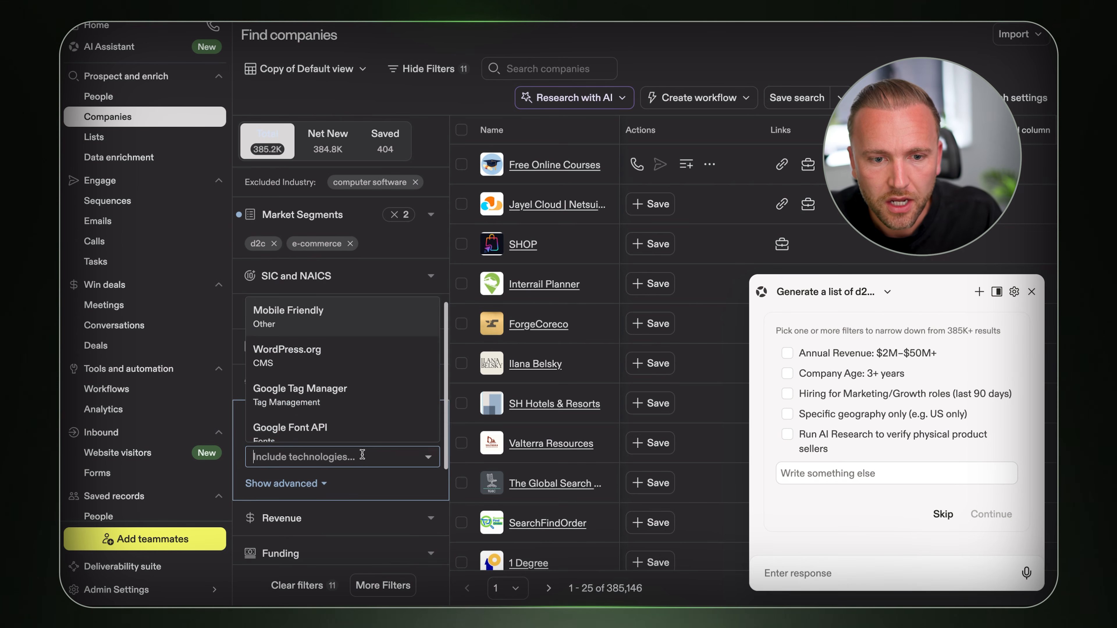
type("shopify")
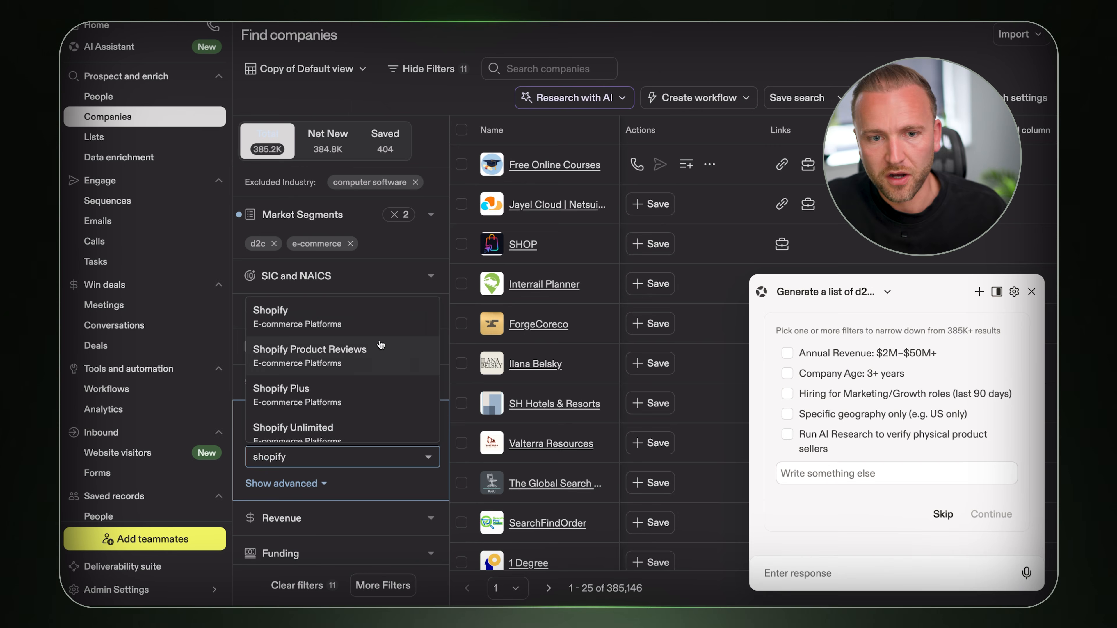
left_click(362, 333)
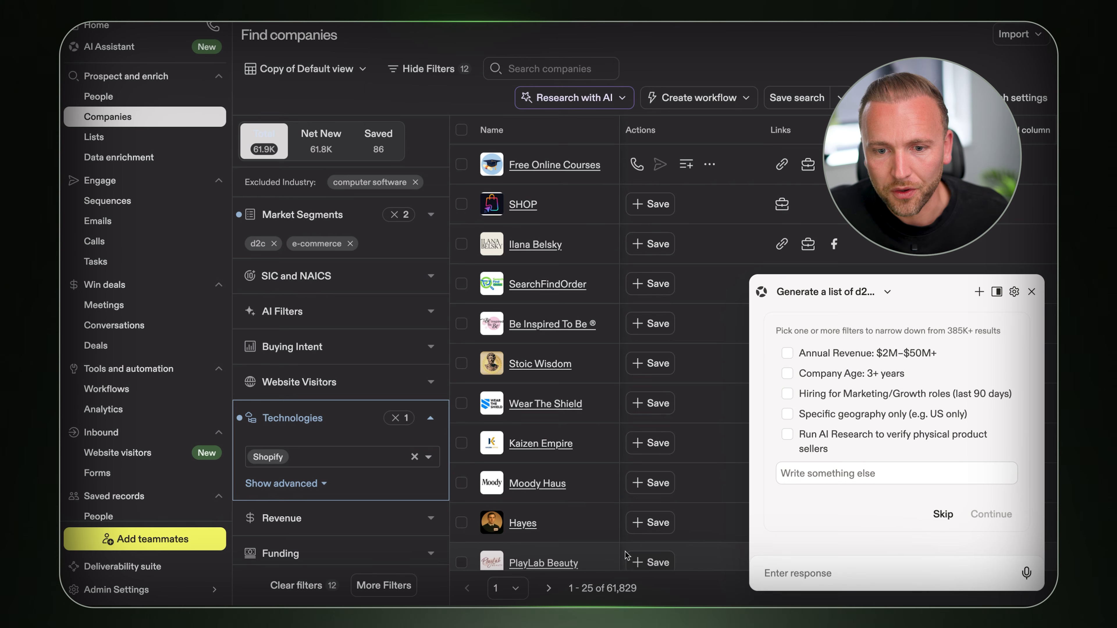
left_click_drag(613, 589, 693, 596)
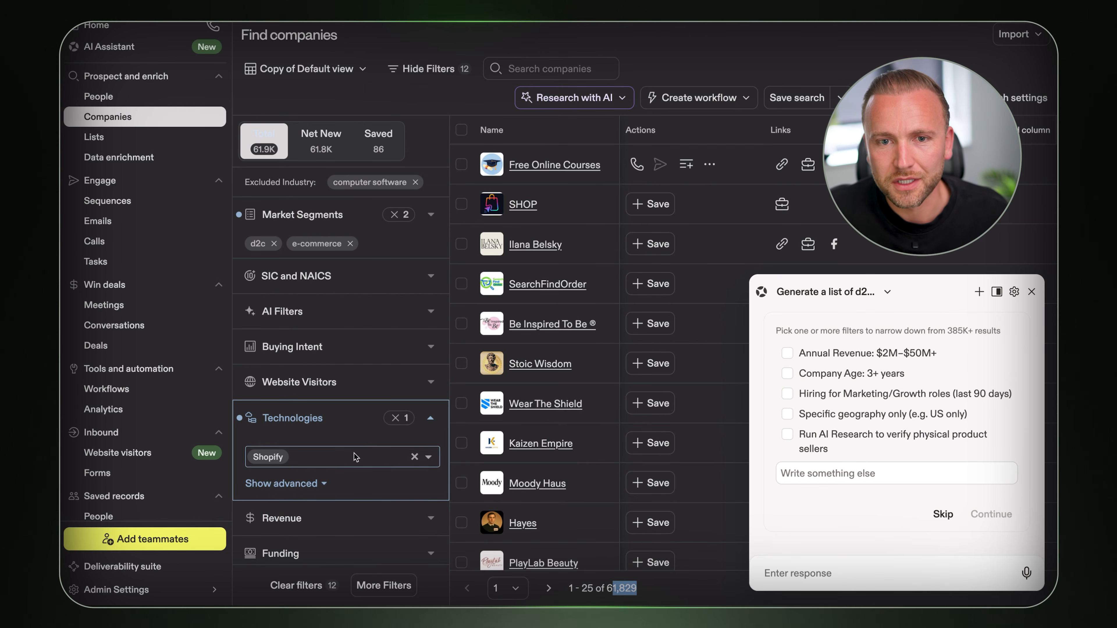
left_click(796, 573)
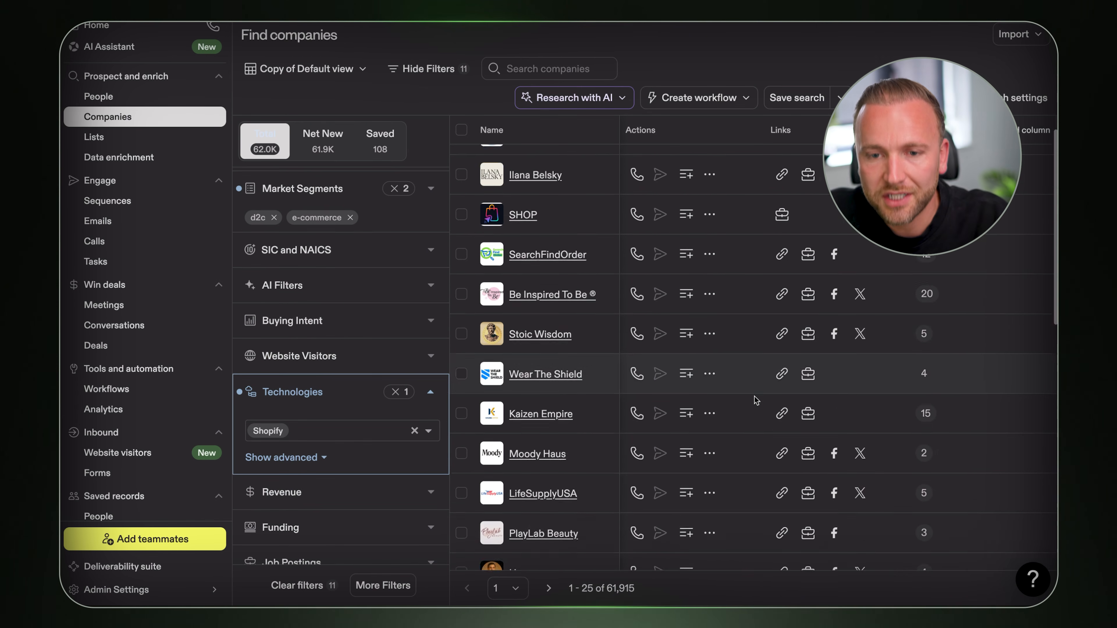
Review the Shopify-filtered companies on the first two result pages, including their employee numbers
scroll(645, 491, "down", 10)
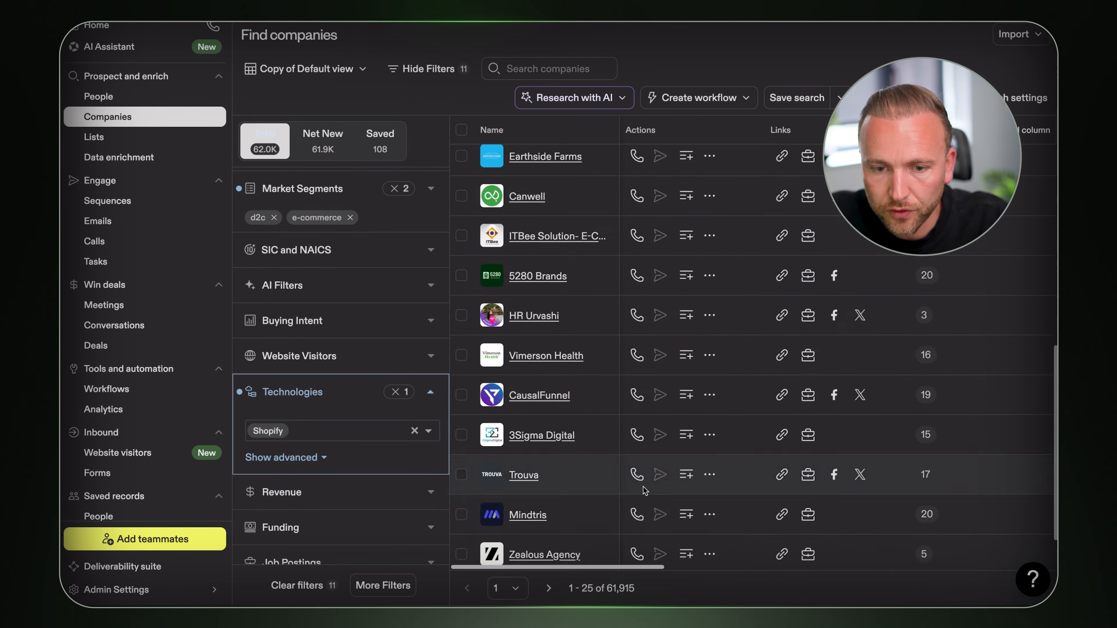
left_click(546, 588)
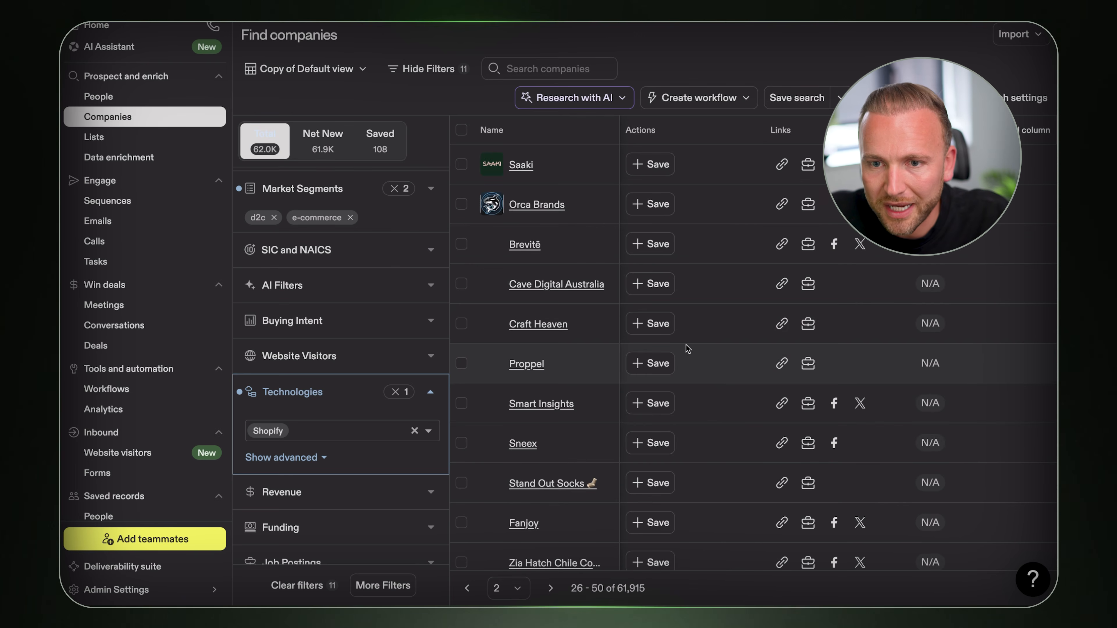
scroll(775, 308, "right", 2)
scroll(814, 269, "right", 2)
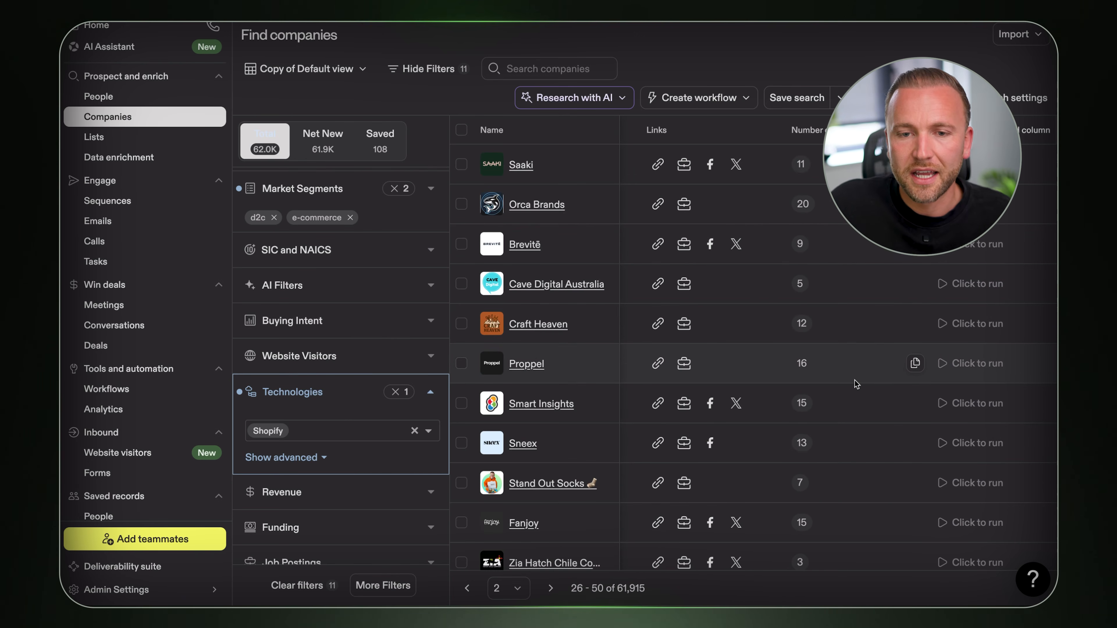
scroll(856, 384, "left", 2)
scroll(857, 385, "left", 1)
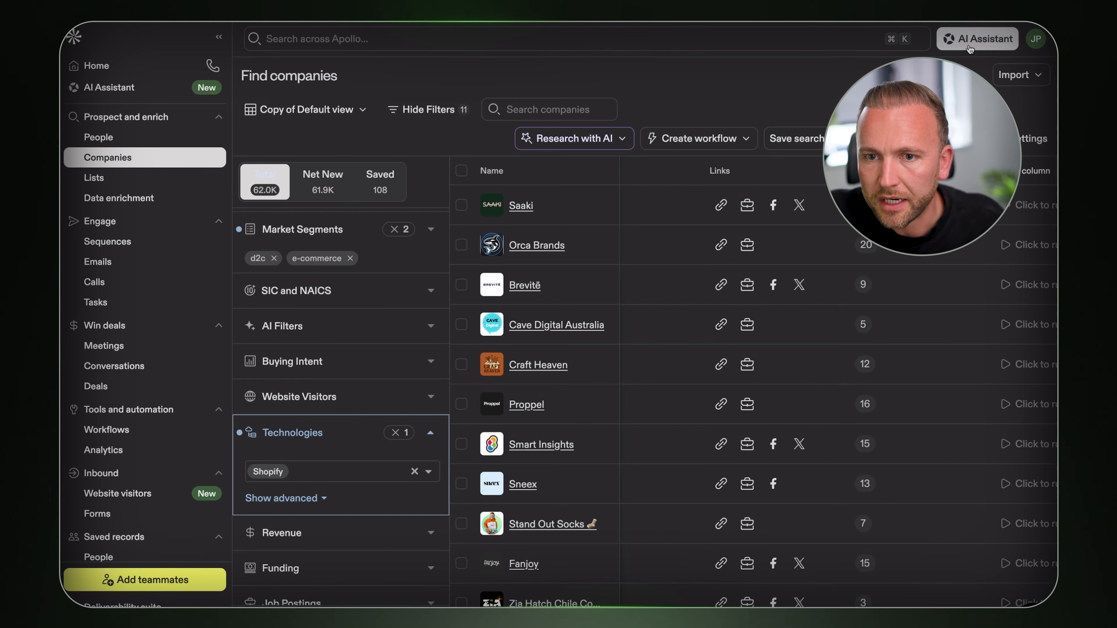
Open the AI Assistant and send "I want you to find a list of decision makers from these companies. Make sure that the job titles are relevant."
left_click(969, 46)
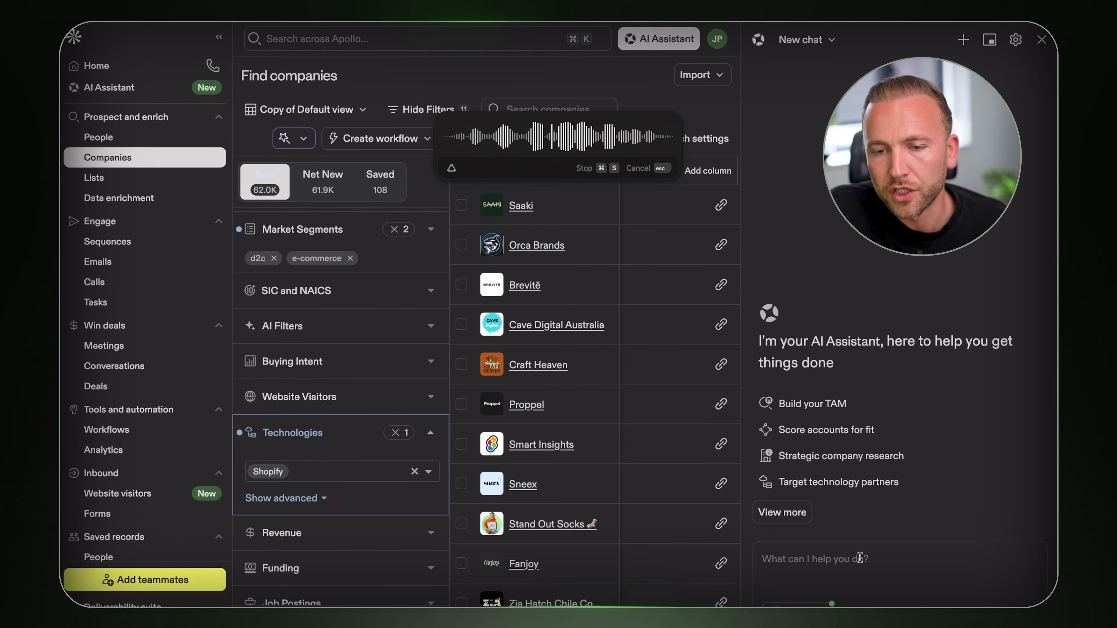
key("super+s")
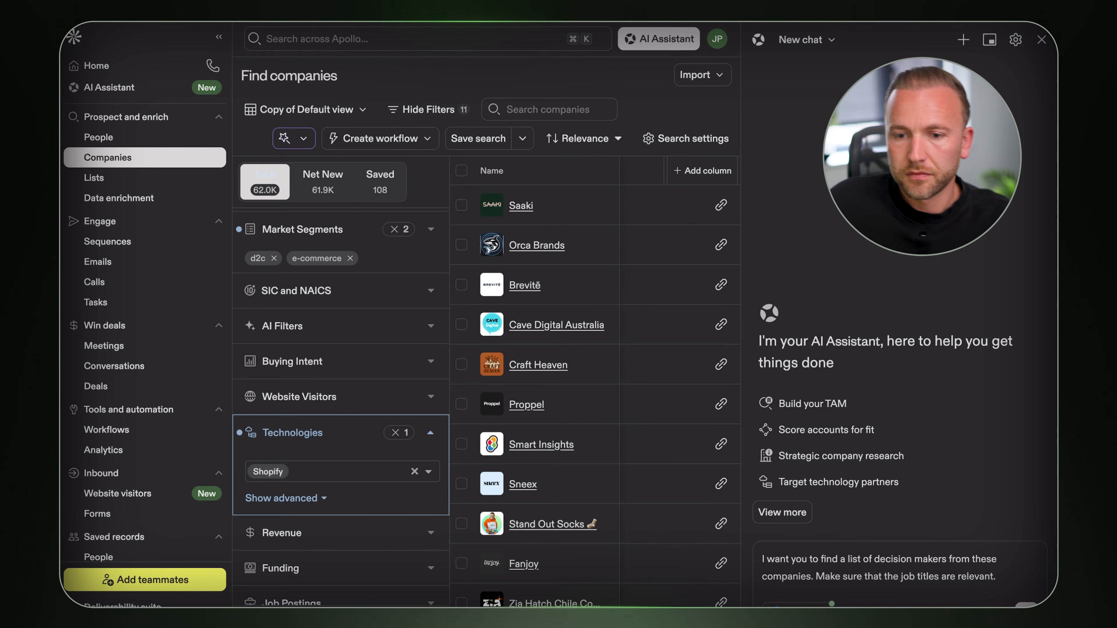
key("Return")
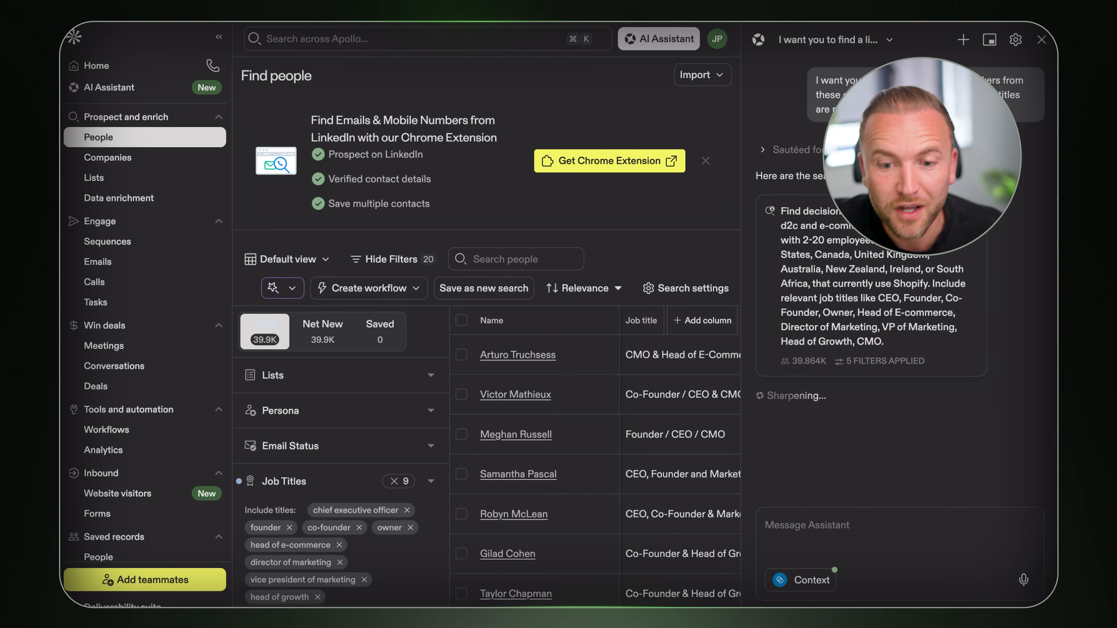
Collapse the navigation sidebar and dismiss the Chrome Extension banner to make room for the list of decision makers
left_click(219, 39)
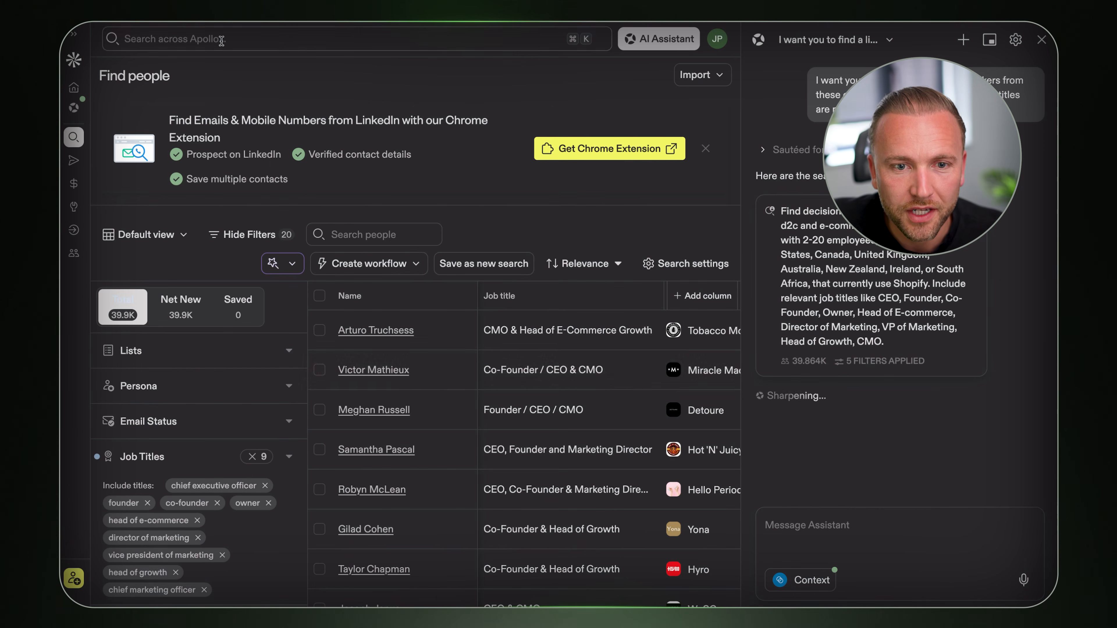
scroll(575, 362, "down", 2)
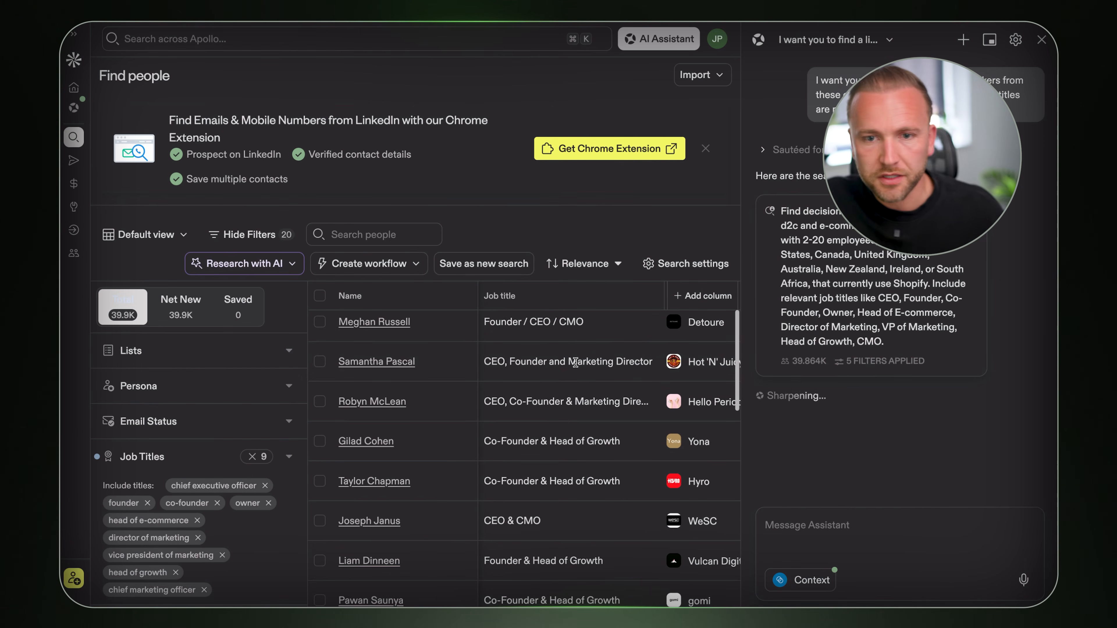
left_click(705, 148)
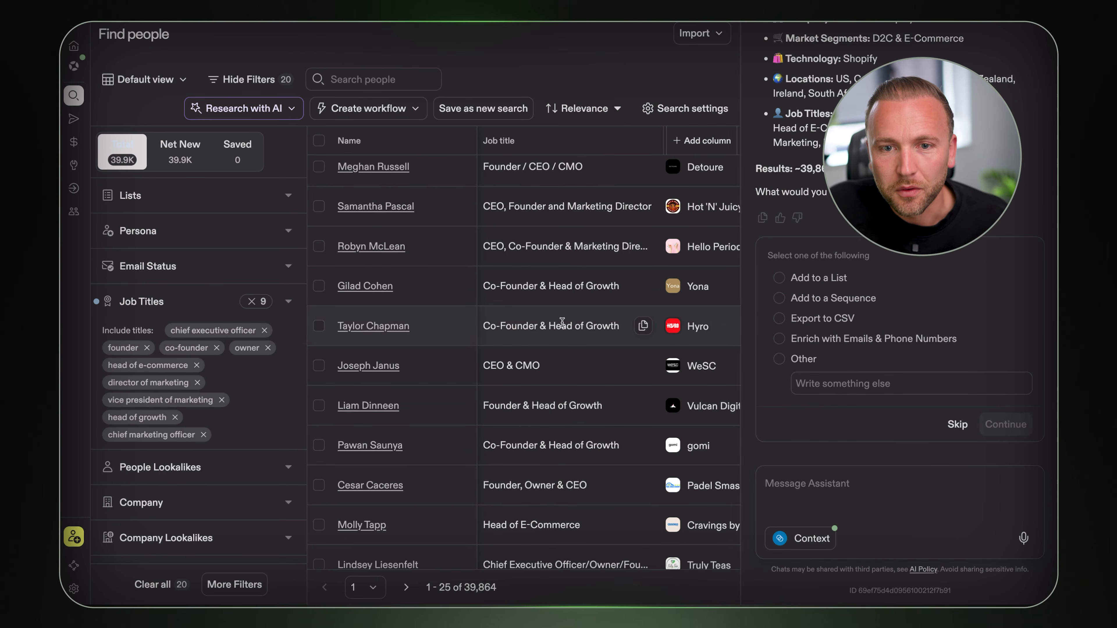
Review the decision makers list, including job titles, companies, email and phone access, qualification columns and locations
scroll(574, 244, "right", 1)
scroll(575, 264, "left", 1)
scroll(577, 343, "right", 2)
scroll(580, 408, "right", 3)
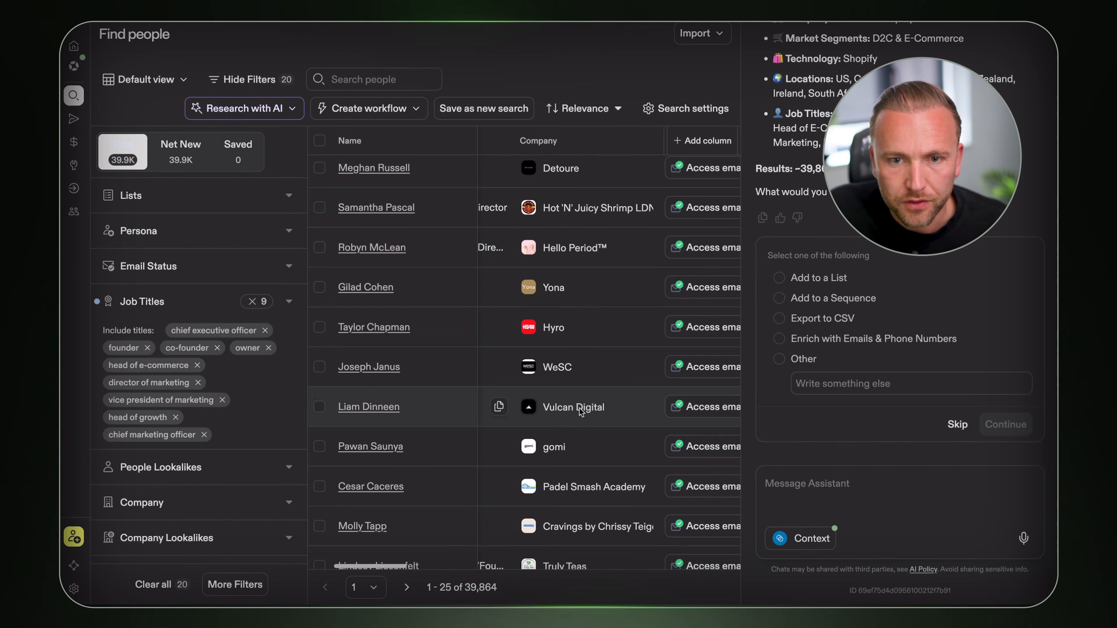
scroll(580, 407, "down", 3)
scroll(580, 409, "up", 2)
scroll(585, 396, "down", 4)
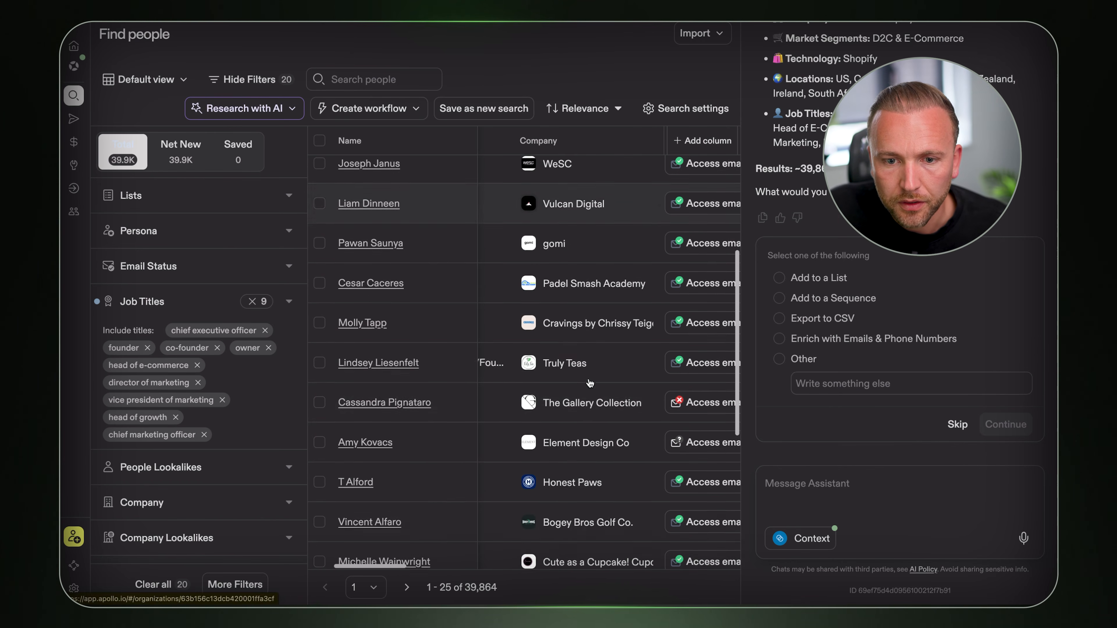
scroll(581, 209, "right", 1)
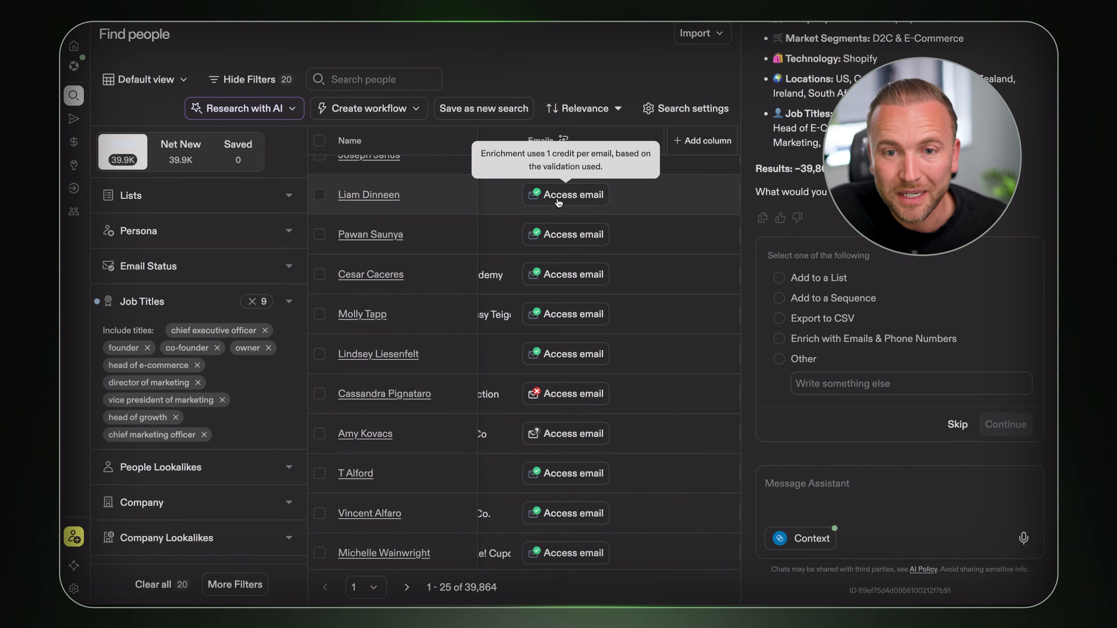
scroll(685, 273, "right", 3)
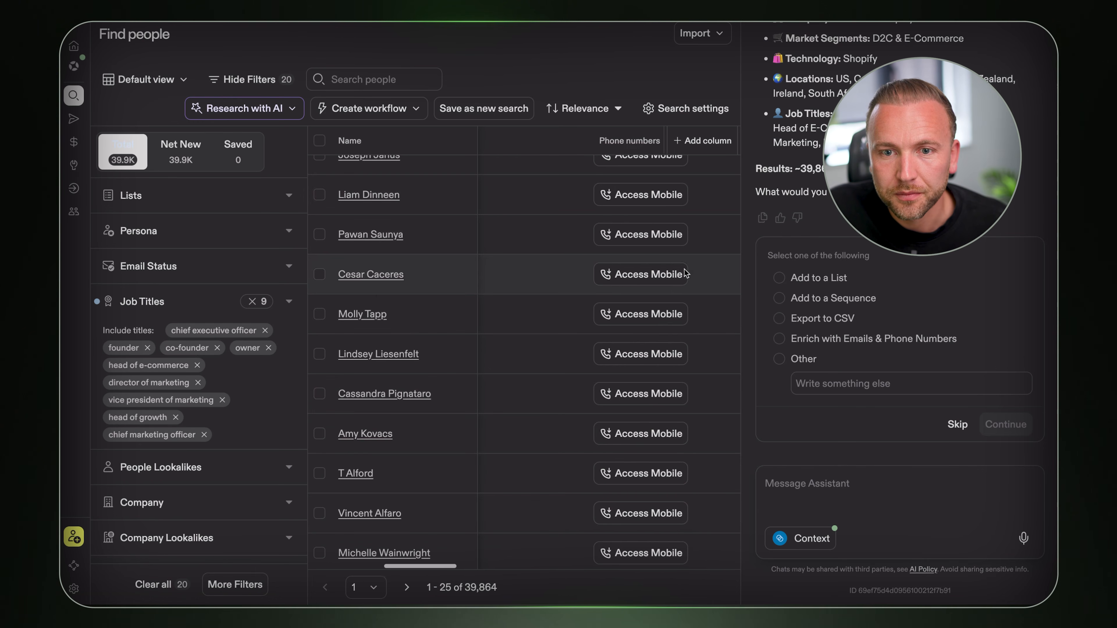
scroll(689, 239, "right", 3)
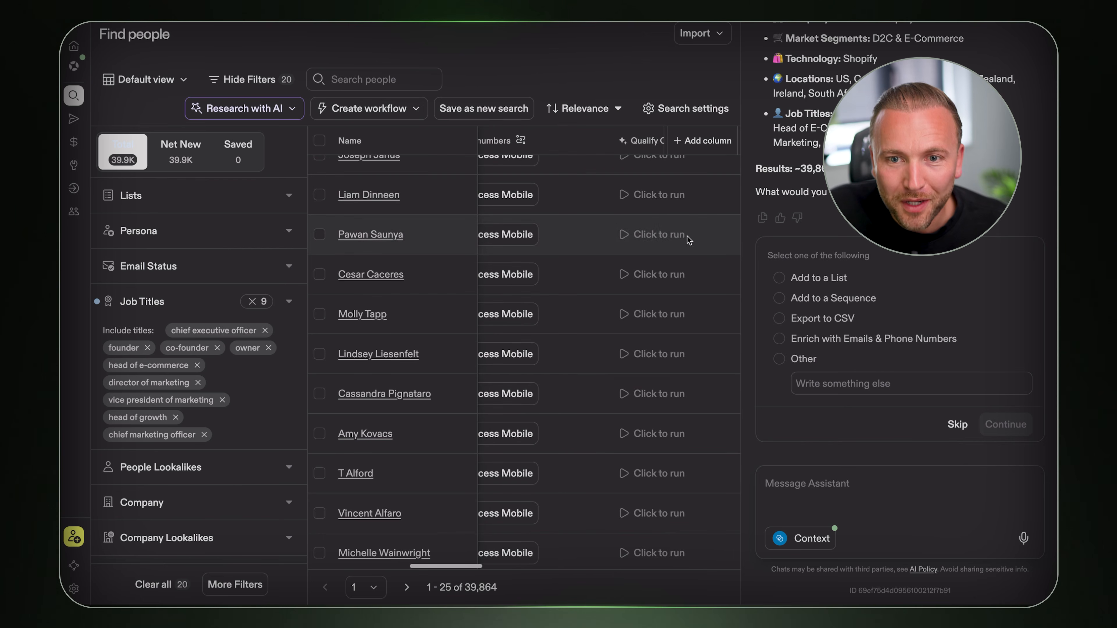
scroll(686, 241, "right", 6)
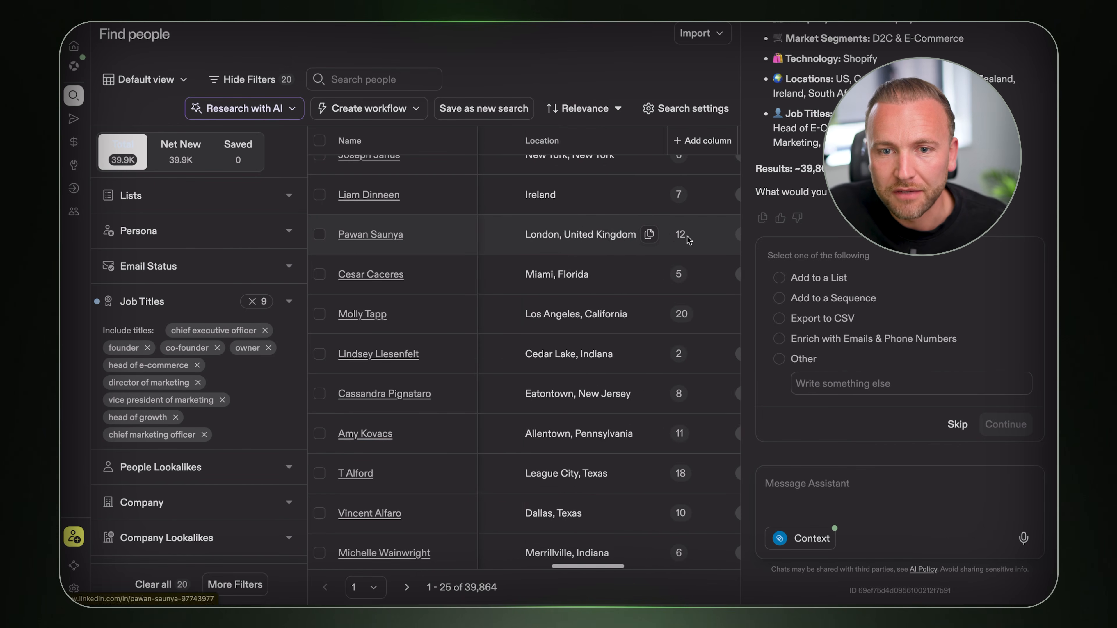
scroll(625, 273, "left", 6)
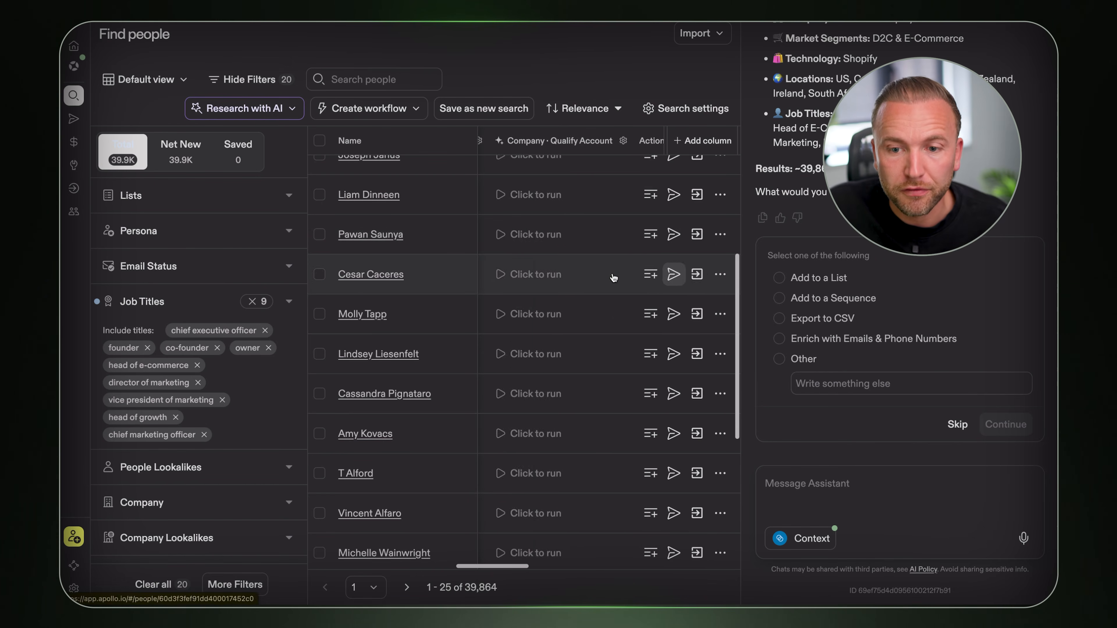
scroll(614, 276, "left", 6)
scroll(614, 276, "down", 2)
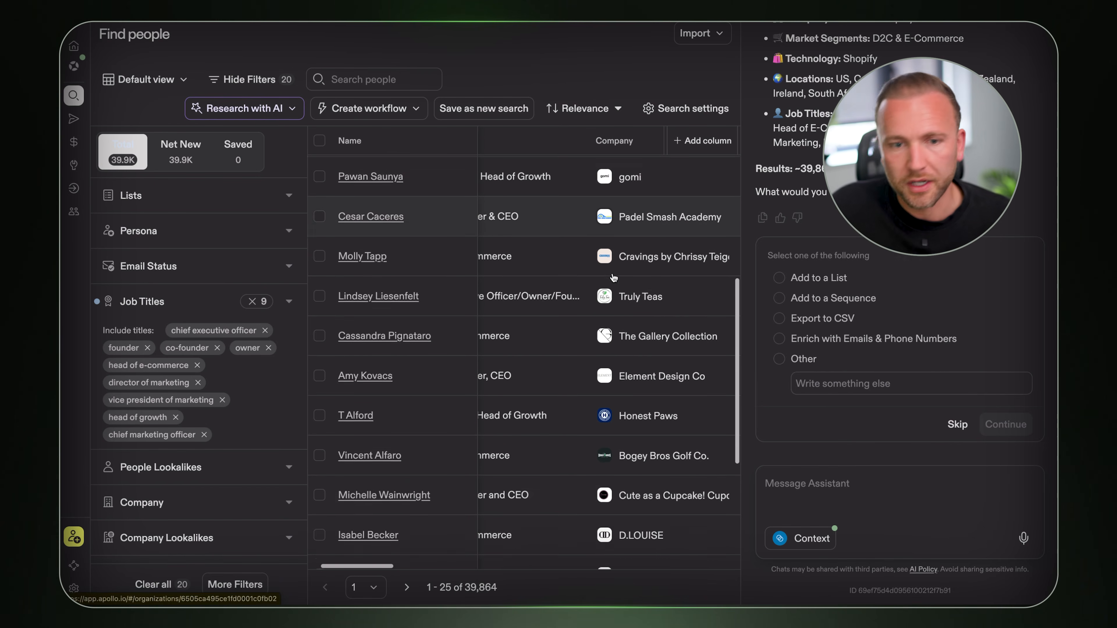
scroll(613, 276, "left", 3)
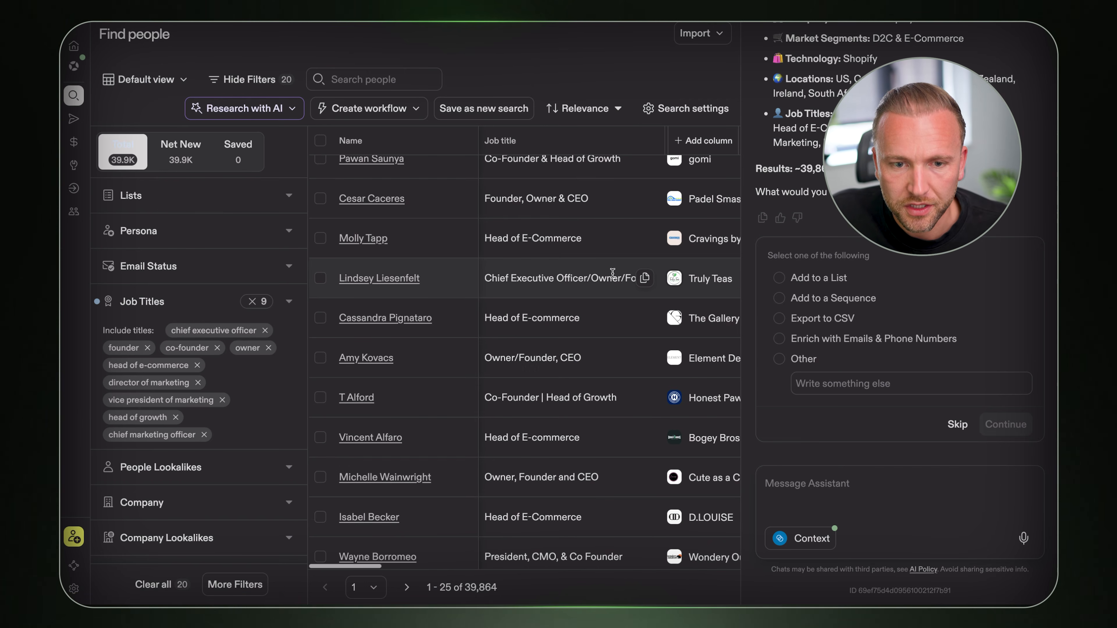
scroll(613, 272, "down", 1)
scroll(612, 273, "down", 3)
scroll(642, 264, "up", 10)
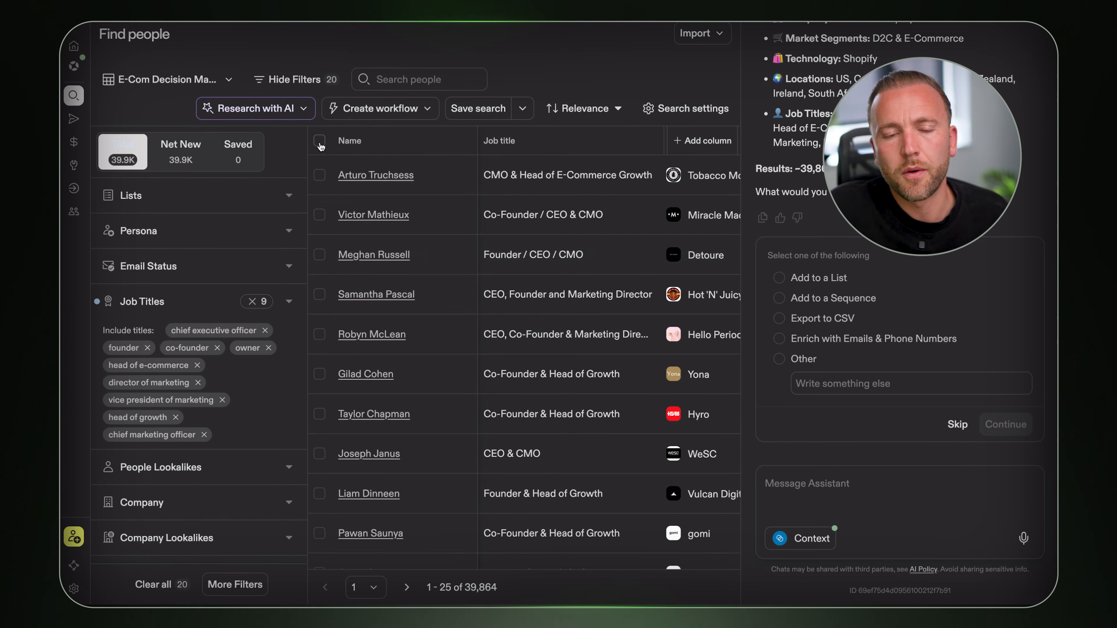
Select 100 people from the decision makers list, limited to a maximum of 2 people per company
left_click(320, 141)
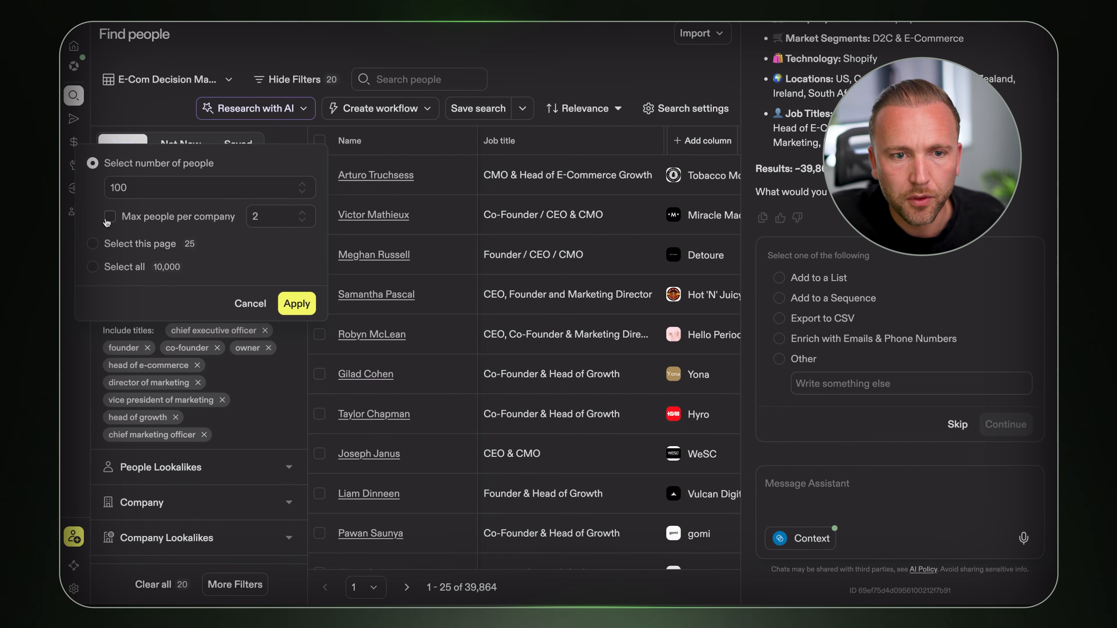
double_click(253, 216)
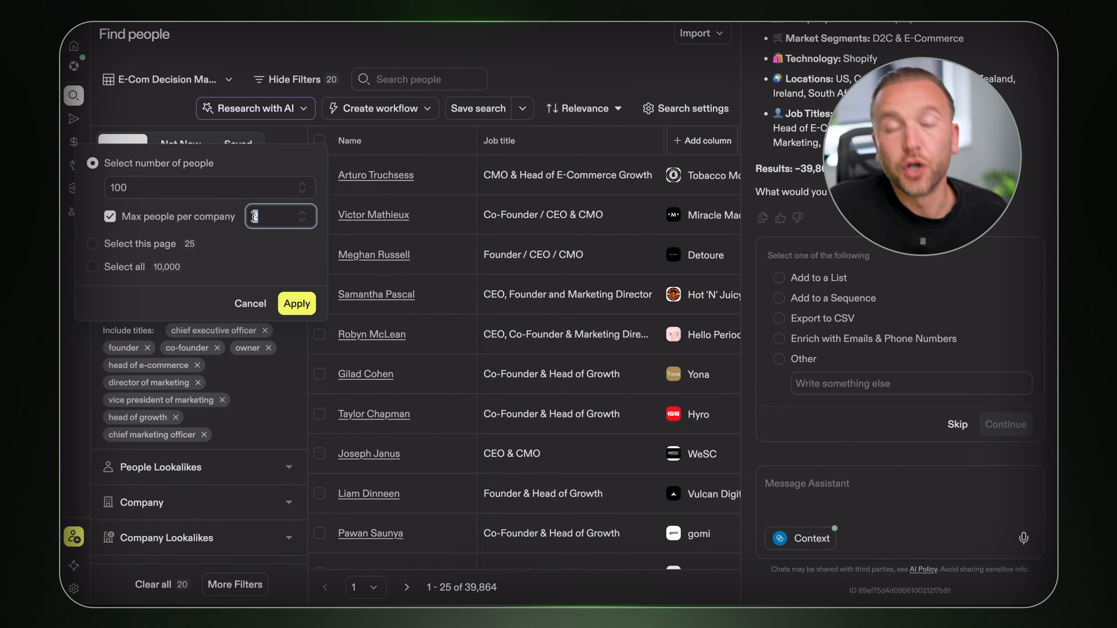
left_click(274, 218)
left_click(296, 303)
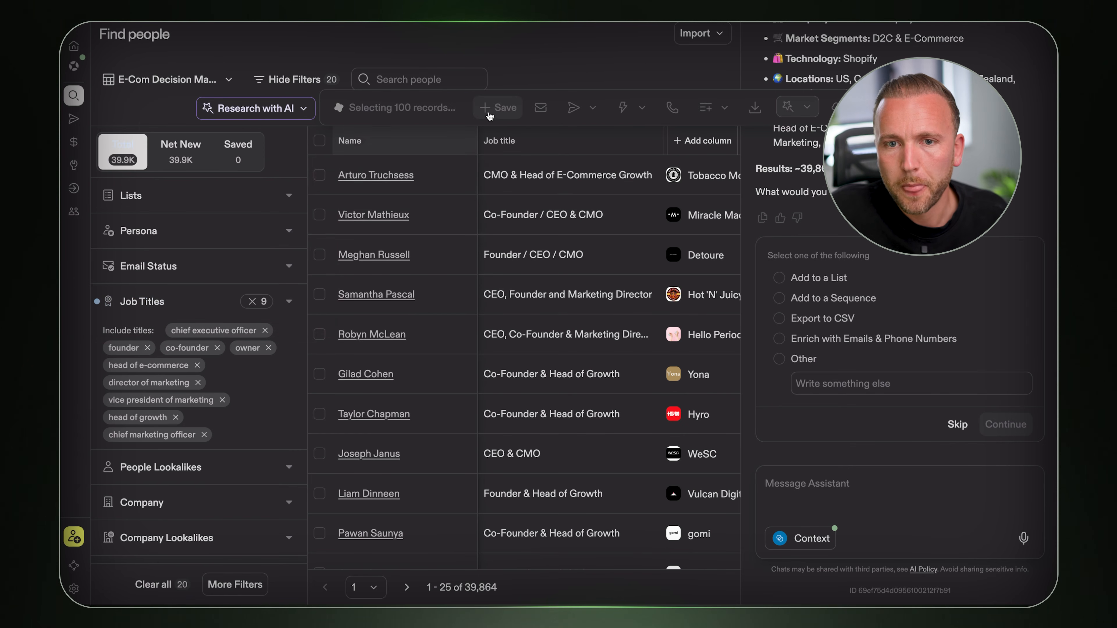
Save the 100 selected people as contacts with Emails & Phone Numbers enrichment, finding the data via Waterfall
left_click(468, 114)
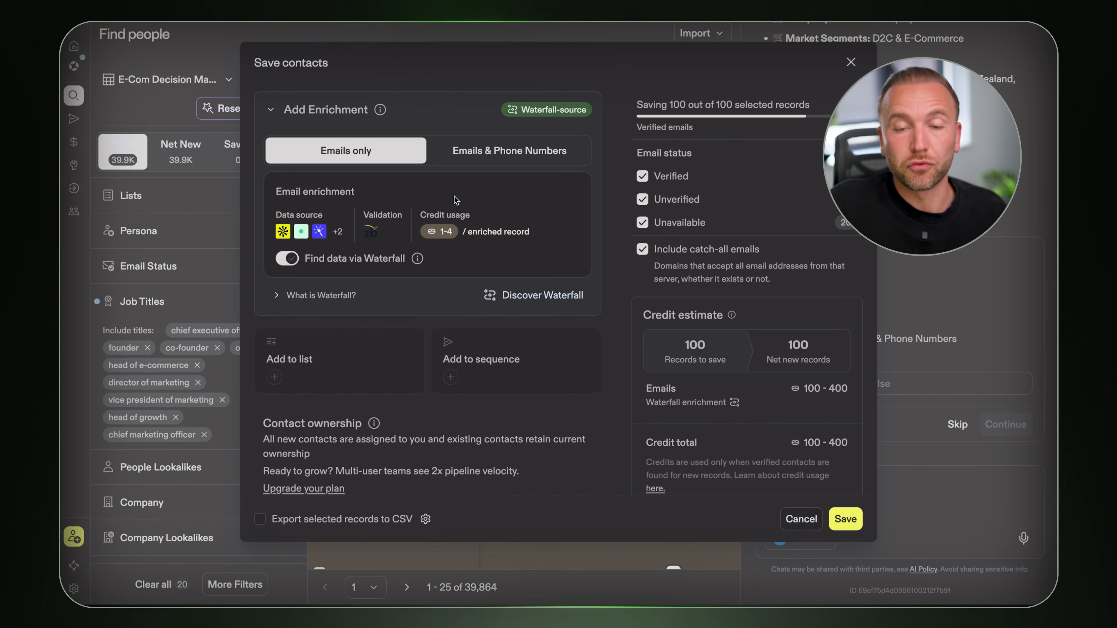
left_click(471, 157)
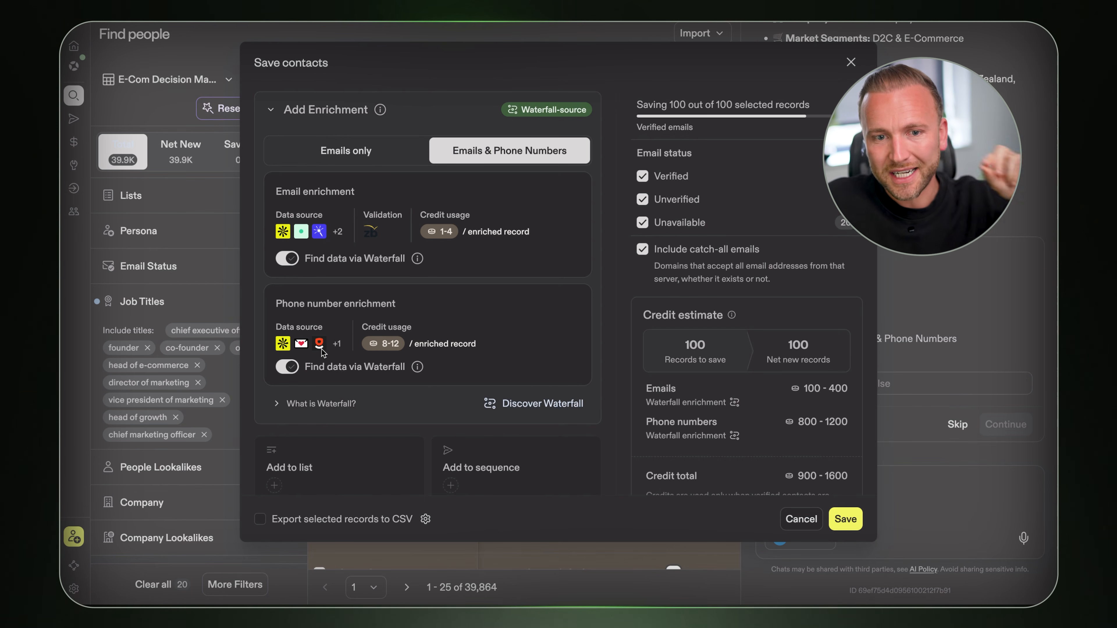
mouse_move(369, 342)
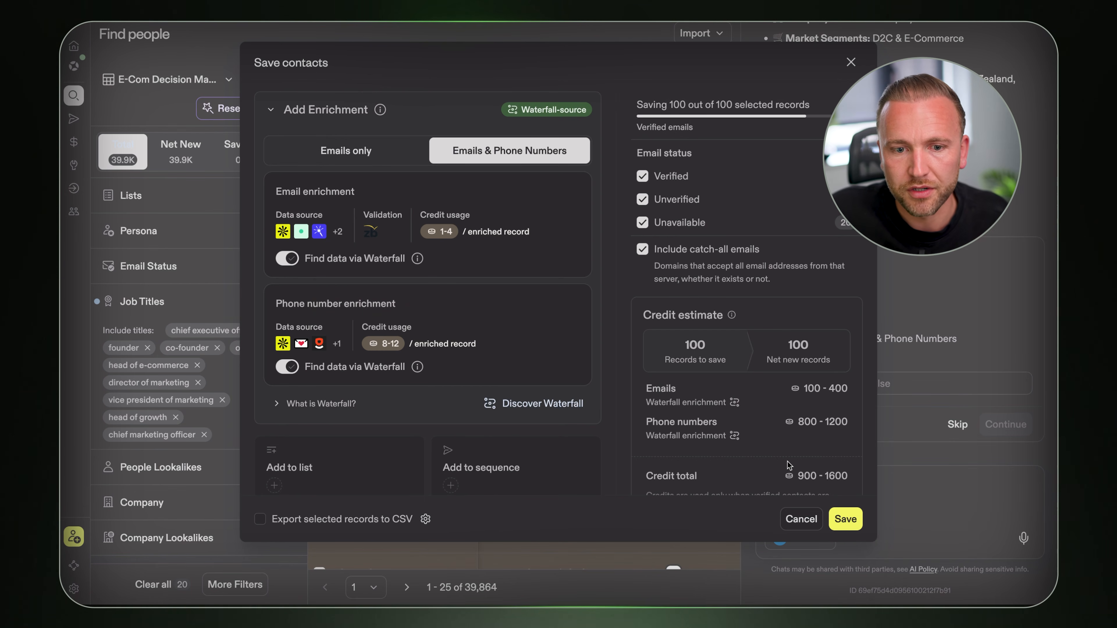
left_click(845, 520)
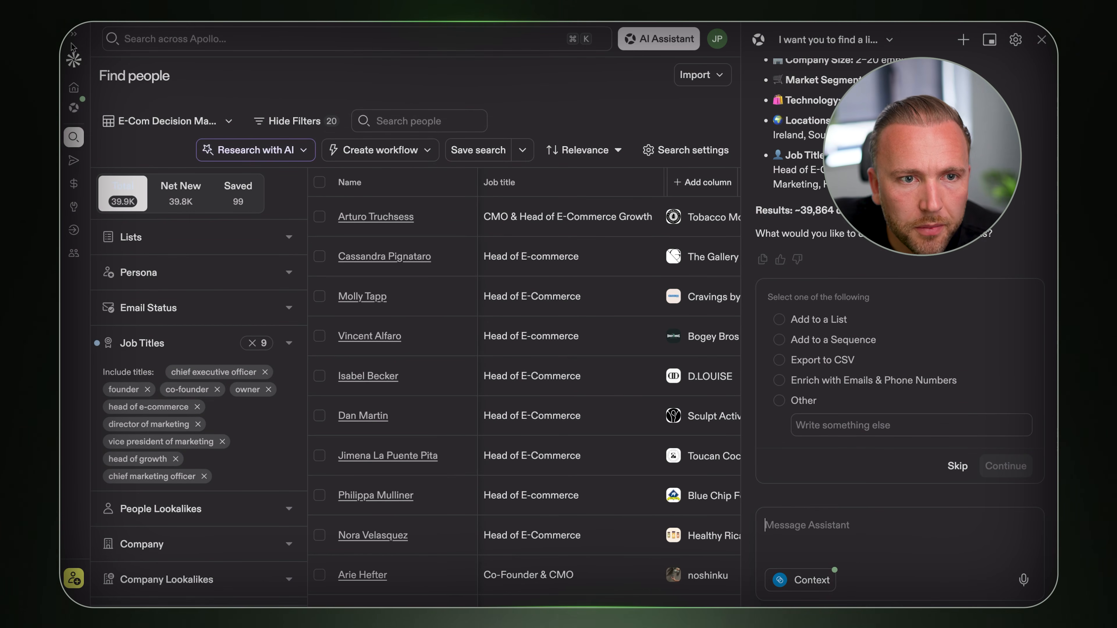
Expand the navigation sidebar, view the saved people records, and collapse the sidebar again
left_click(73, 33)
scroll(138, 525, "down", 1)
left_click(138, 525)
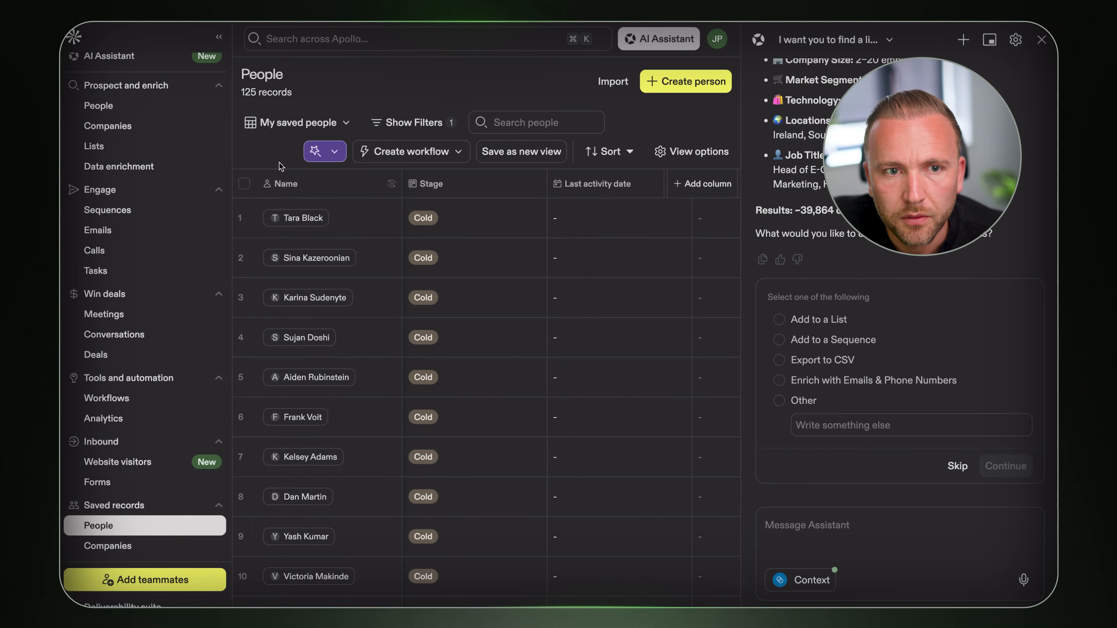
left_click(219, 38)
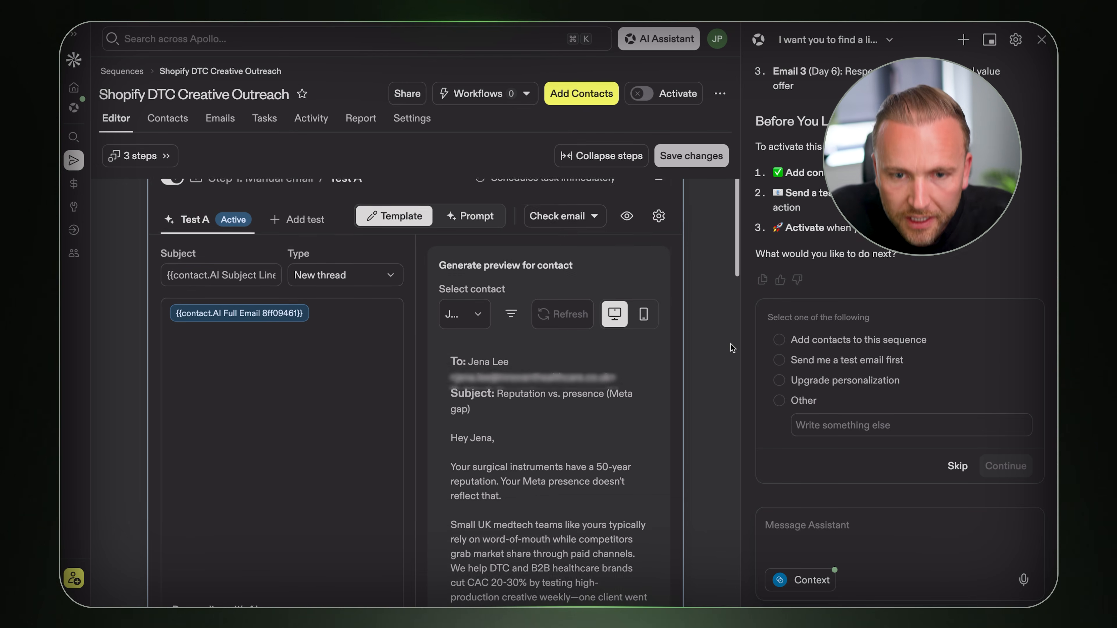
Close the AI Assistant and read the generated preview of the first email in the Shopify DTC Creative Outreach sequence
scroll(731, 344, "down", 3)
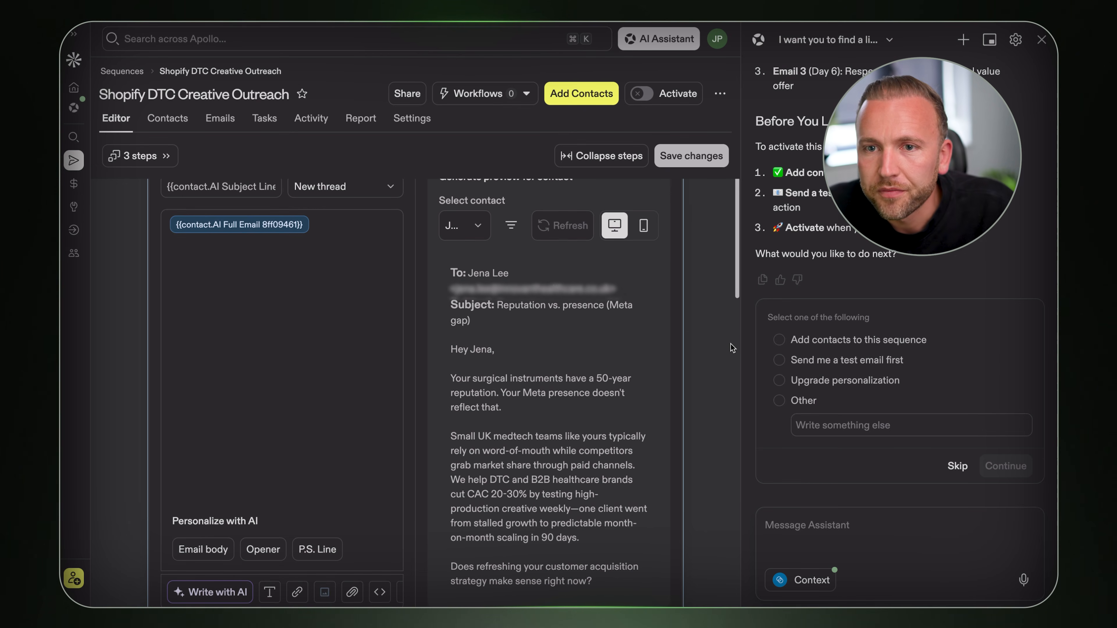
left_click(1041, 40)
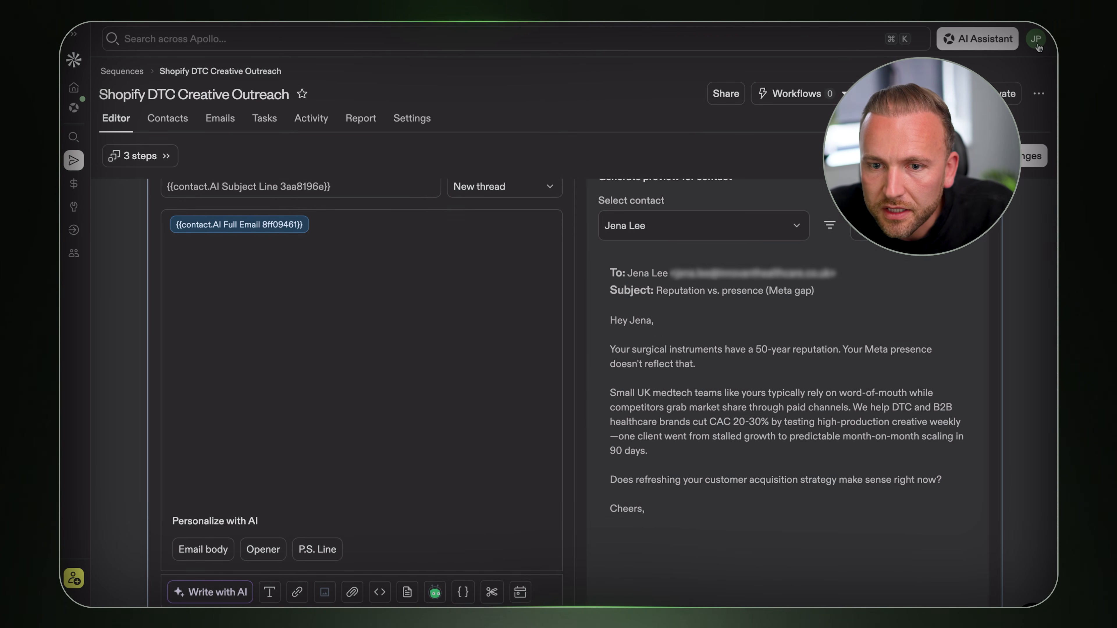
scroll(839, 411, "up", 1)
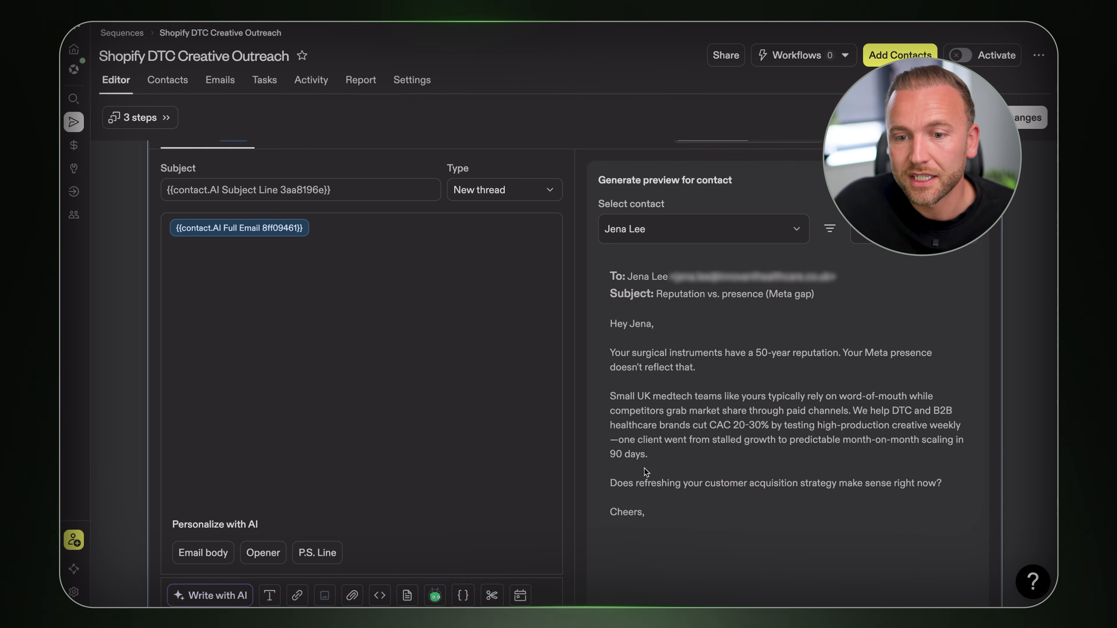
left_click_drag(623, 482, 756, 481)
left_click(822, 481)
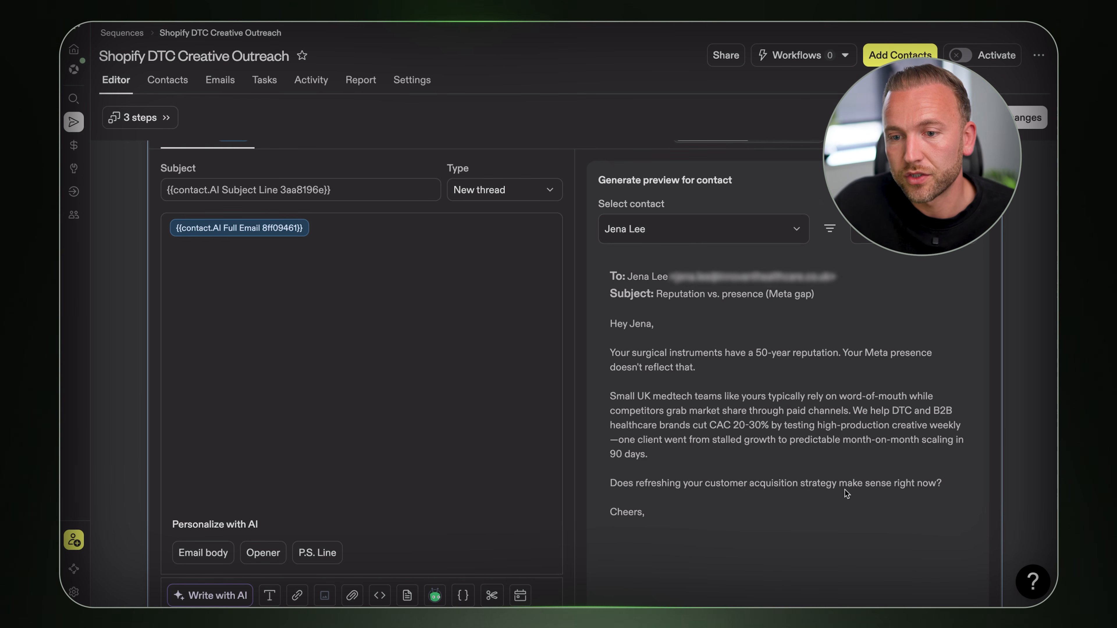
scroll(895, 495, "down", 1)
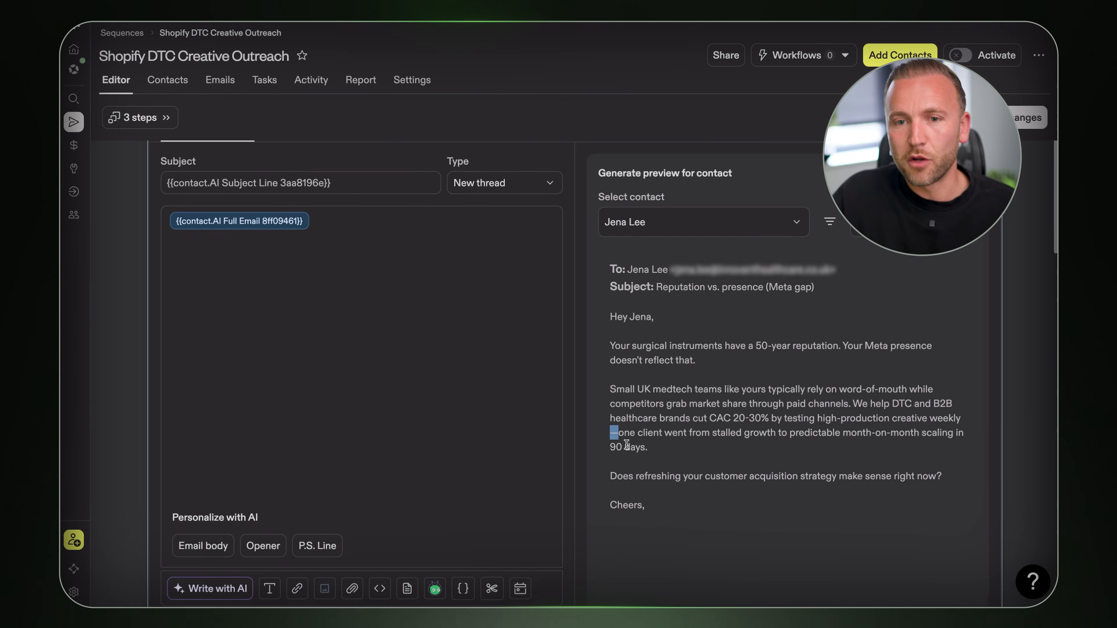
scroll(614, 431, "up", 2)
scroll(642, 458, "up", 1)
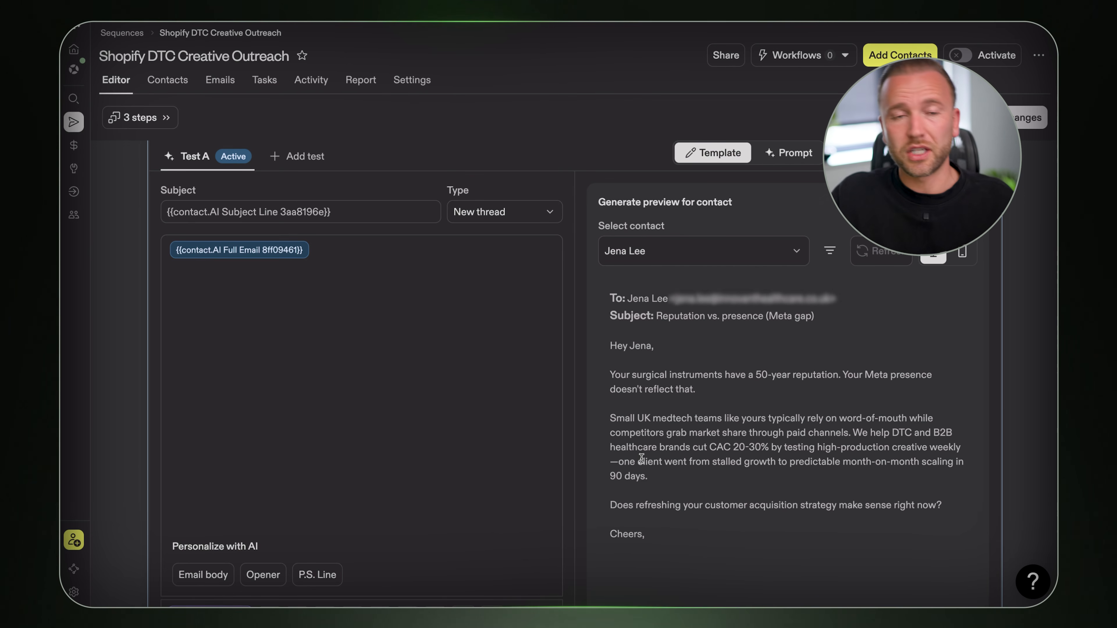
scroll(642, 459, "down", 1)
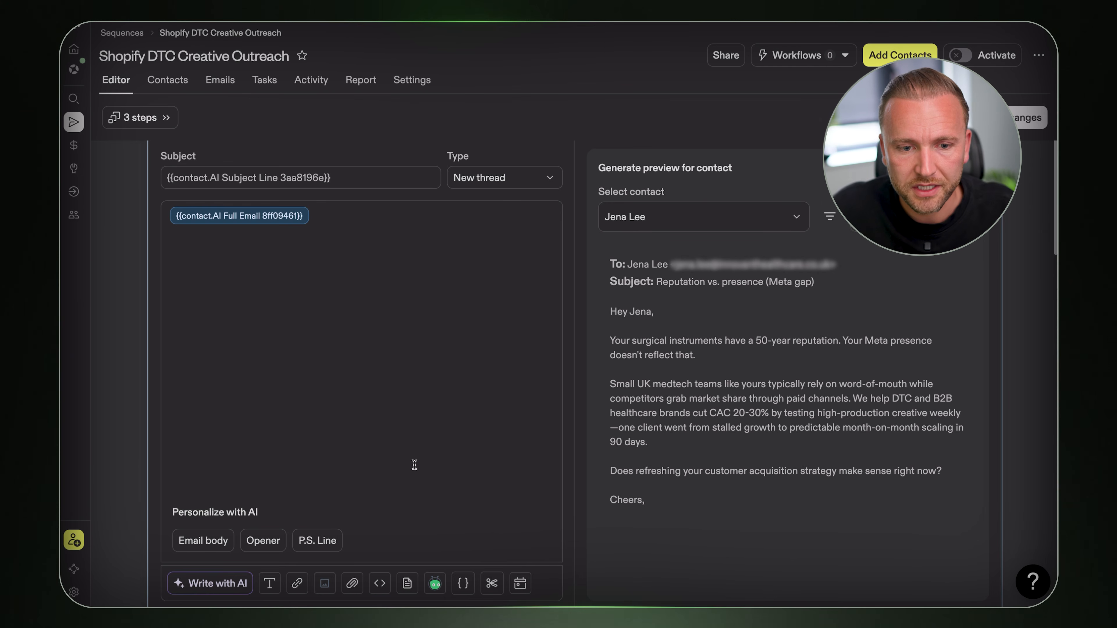
left_click(216, 584)
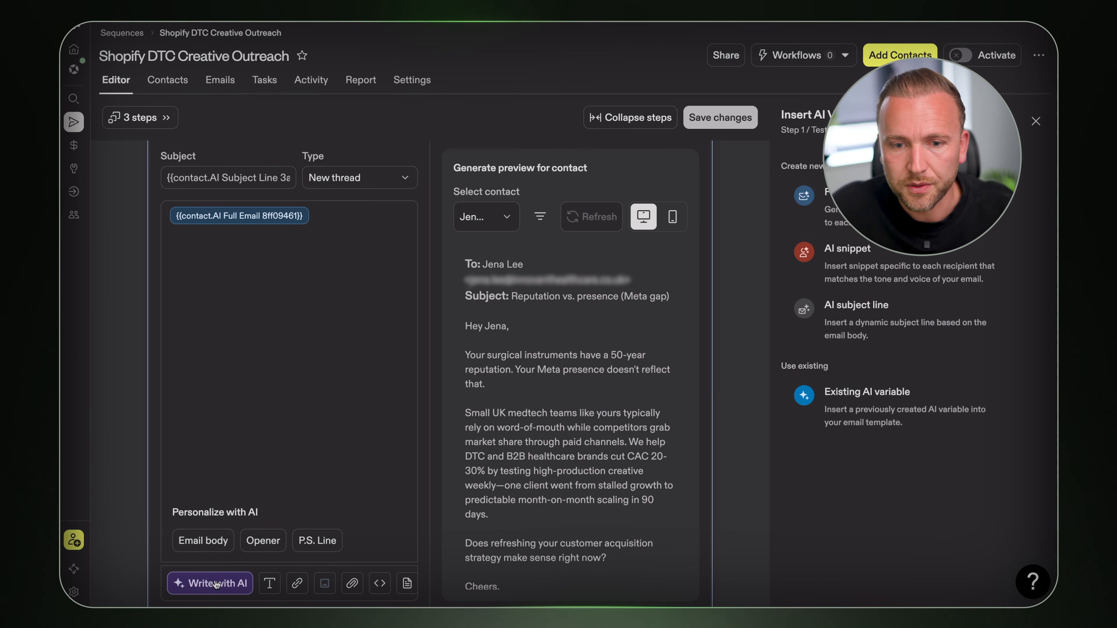
left_click(1037, 121)
Open the settings of the AI Full Email variable in the first email and review its research, tone and guidelines
scroll(645, 305, "up", 1)
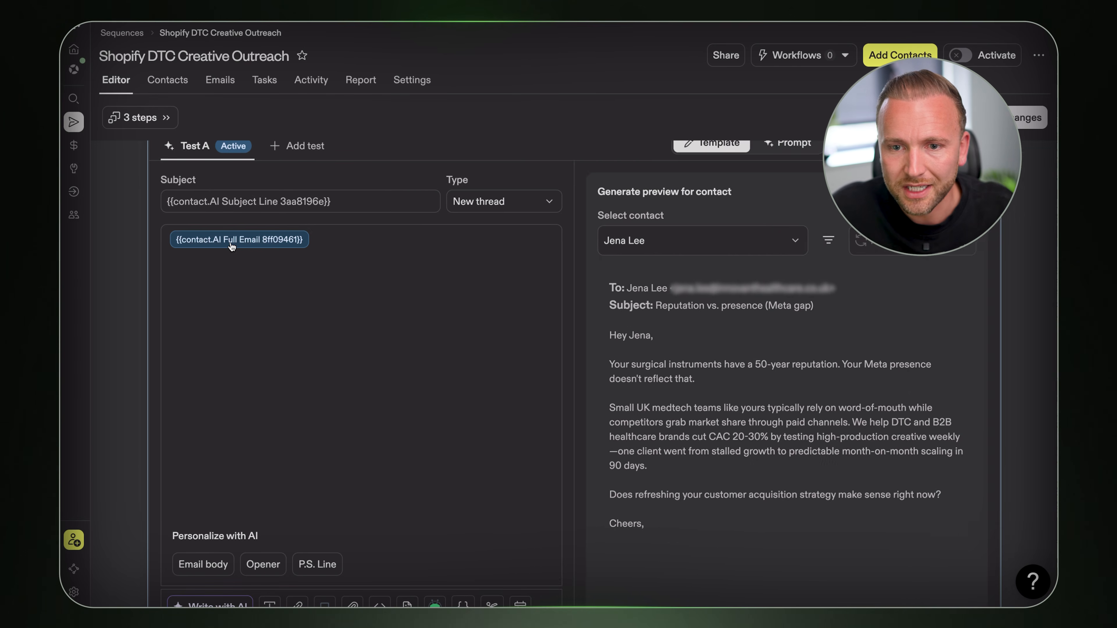
left_click(232, 247)
scroll(937, 275, "down", 4)
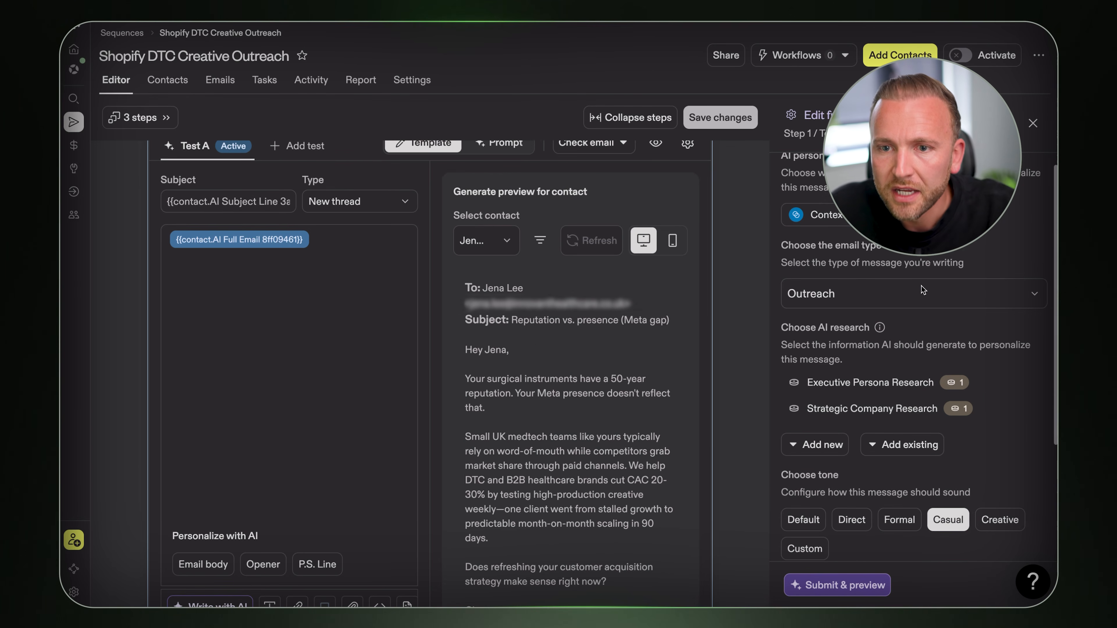
scroll(863, 300, "down", 1)
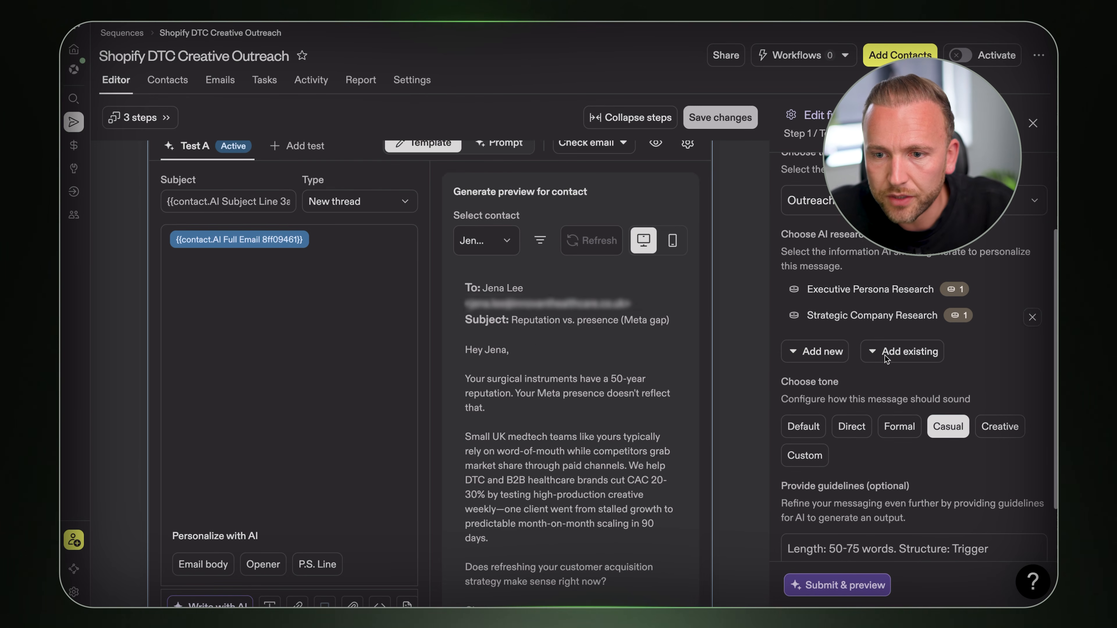
scroll(909, 414, "down", 4)
scroll(919, 527, "down", 10)
Add "NEVER USE EM DASHES." at the start of the email guidelines and submit them to generate a new preview
left_click(893, 525)
scroll(898, 521, "up", 10)
left_click(787, 476)
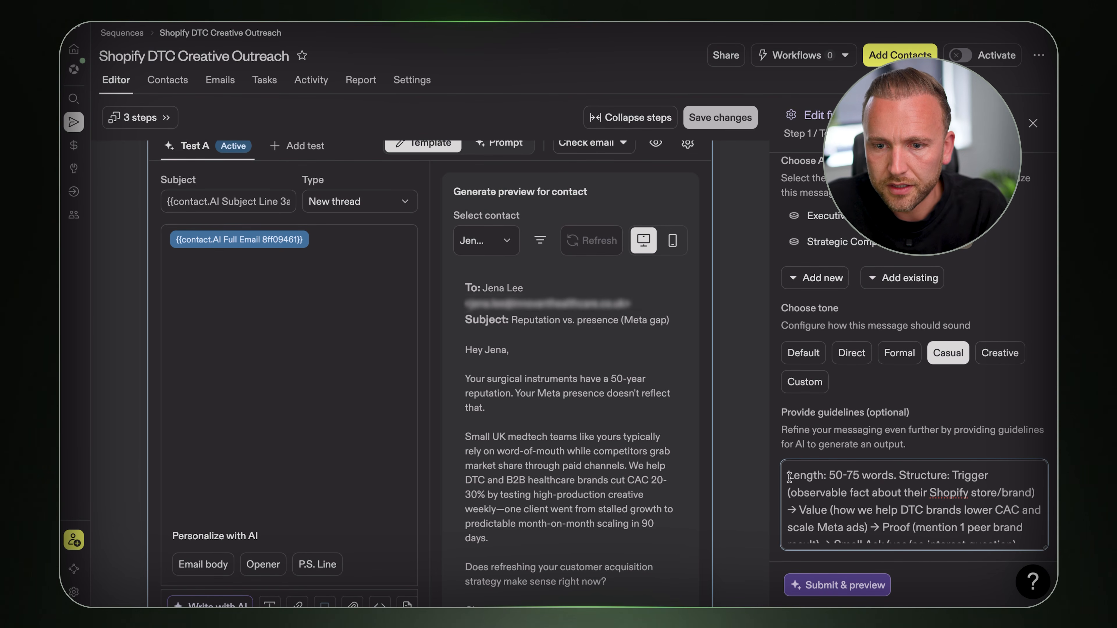
type("NEVE")
type("R USE EM DASHES>")
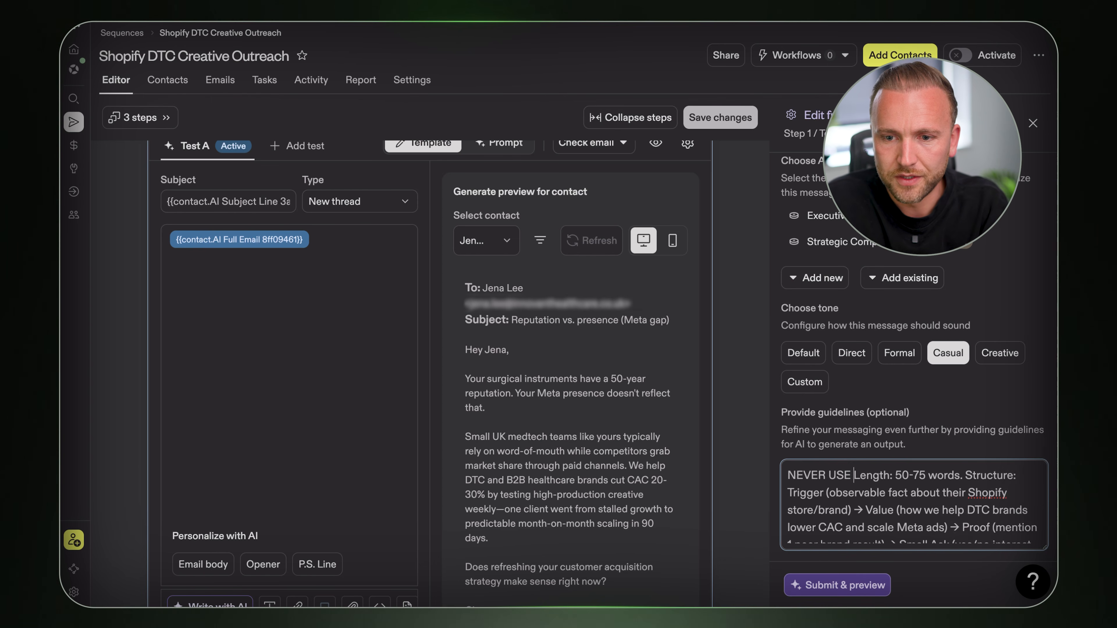
key("BackSpace")
type(".")
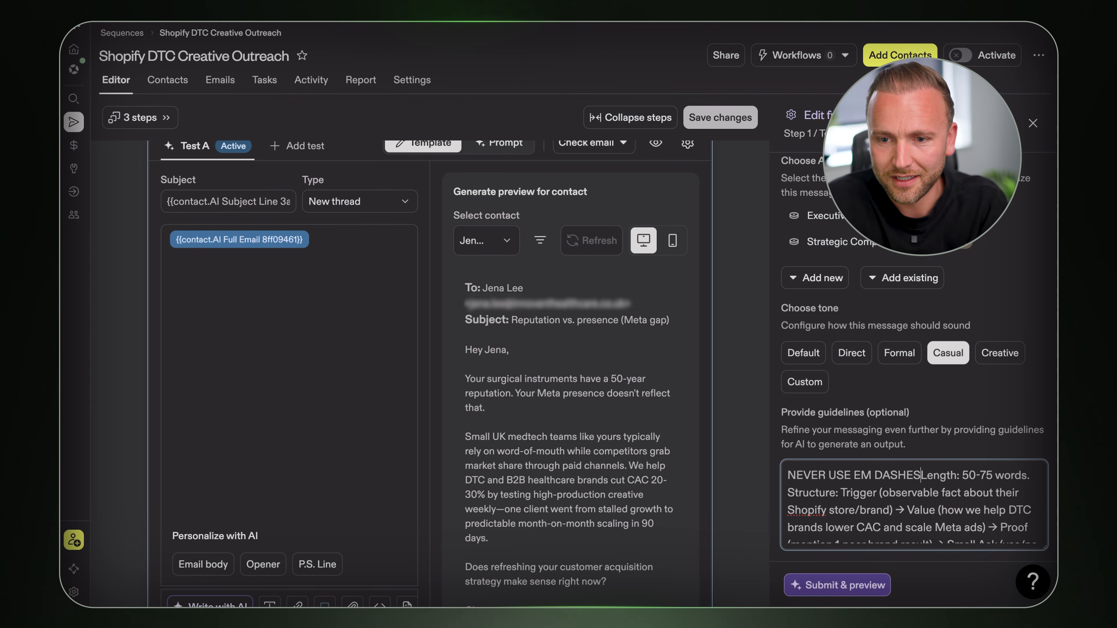
left_click(831, 585)
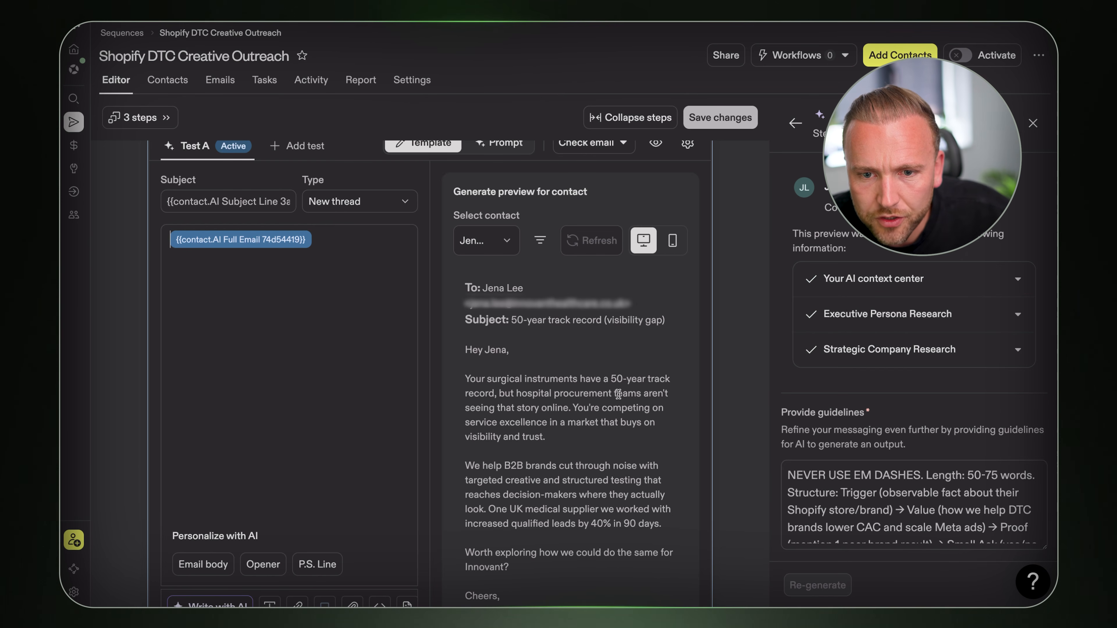
scroll(730, 390, "down", 1)
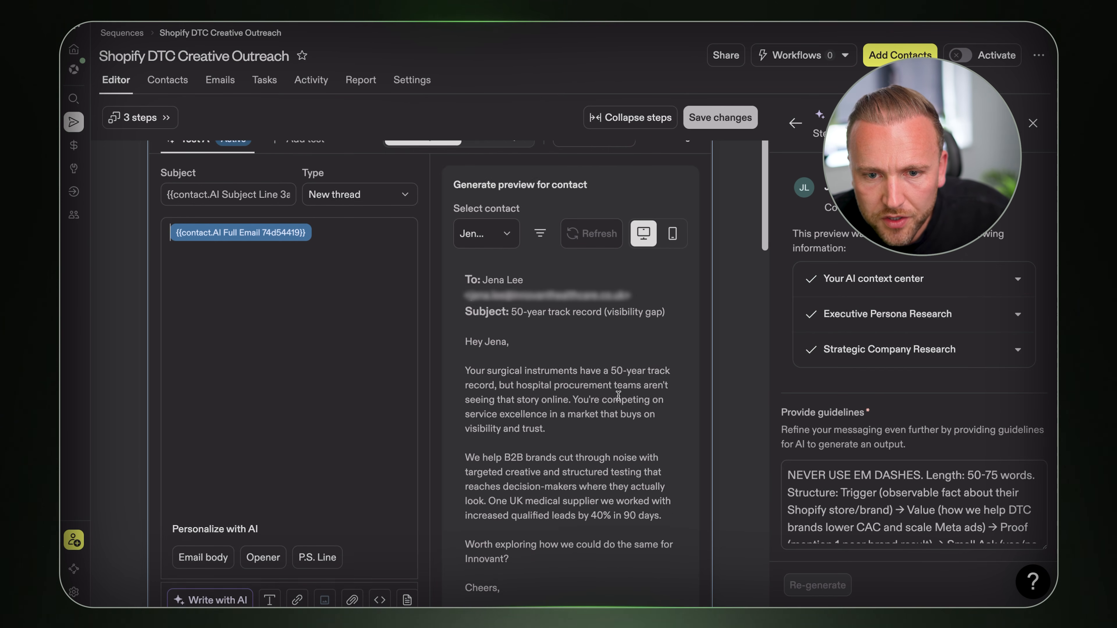
Review the regenerated email preview against the provided guidelines, highlighting the sentence about the UK medical supplier's results
scroll(614, 409, "down", 1)
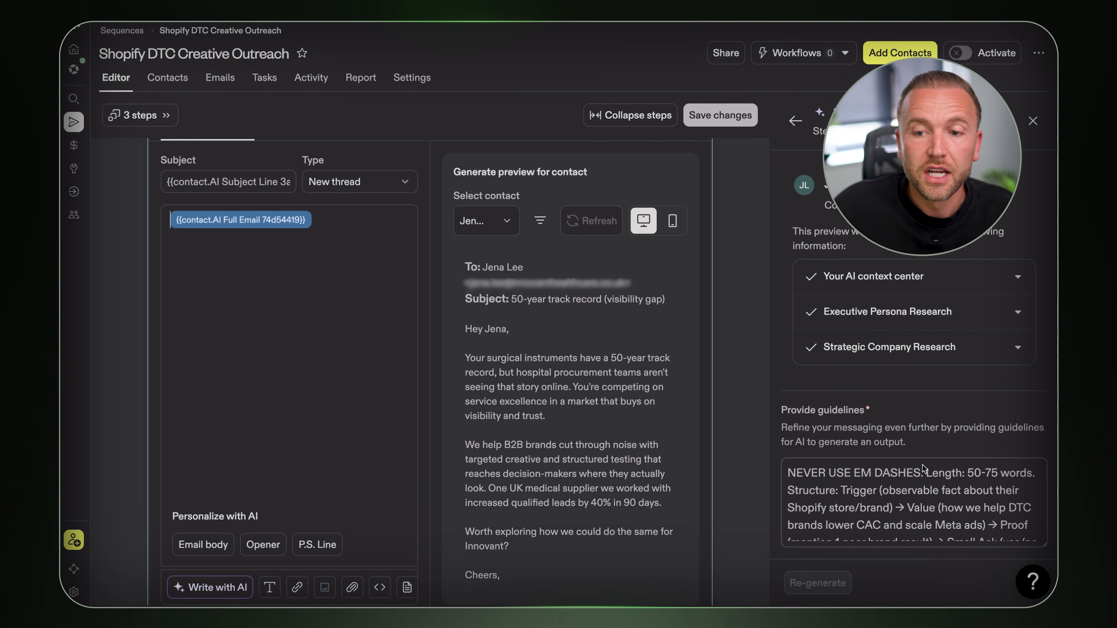
scroll(890, 488, "down", 5)
scroll(890, 488, "up", 4)
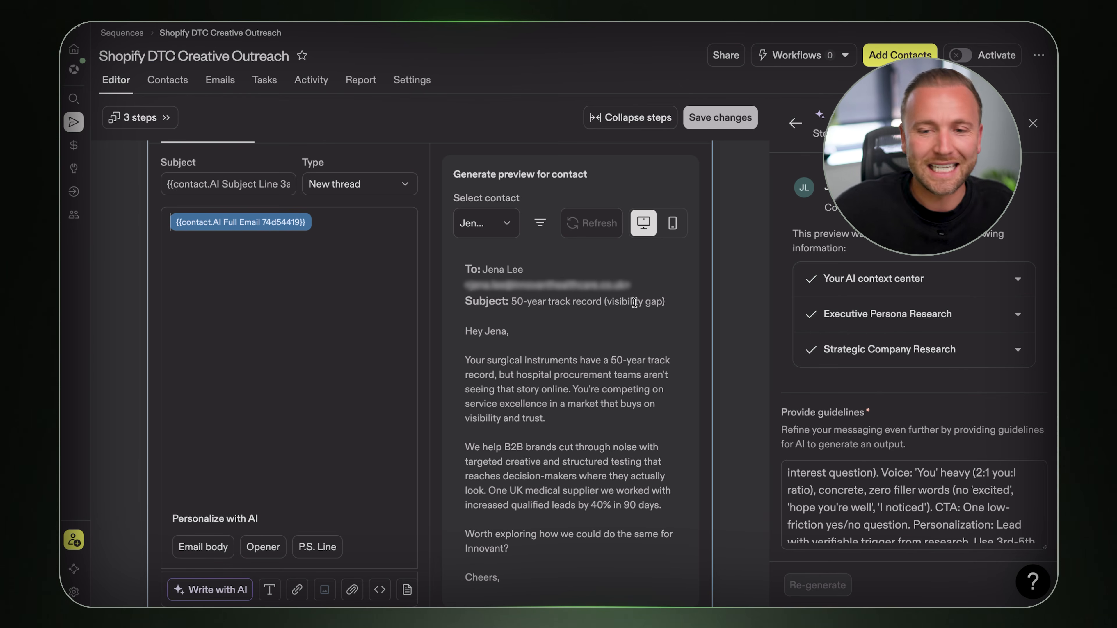
scroll(834, 509, "up", 4)
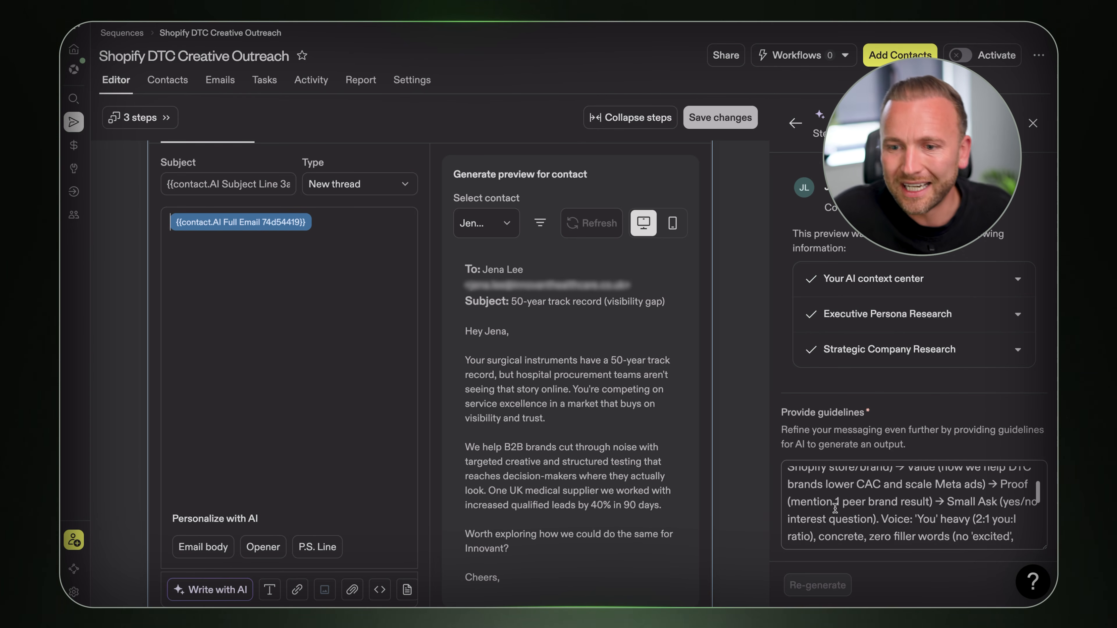
left_click_drag(584, 505, 487, 491)
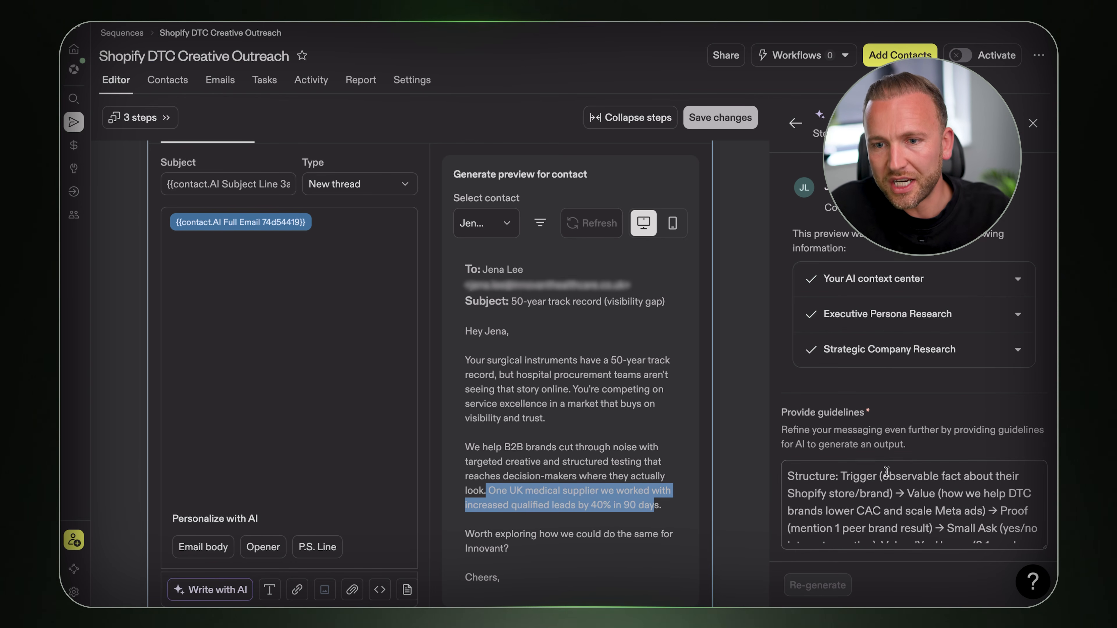
scroll(898, 498, "down", 10)
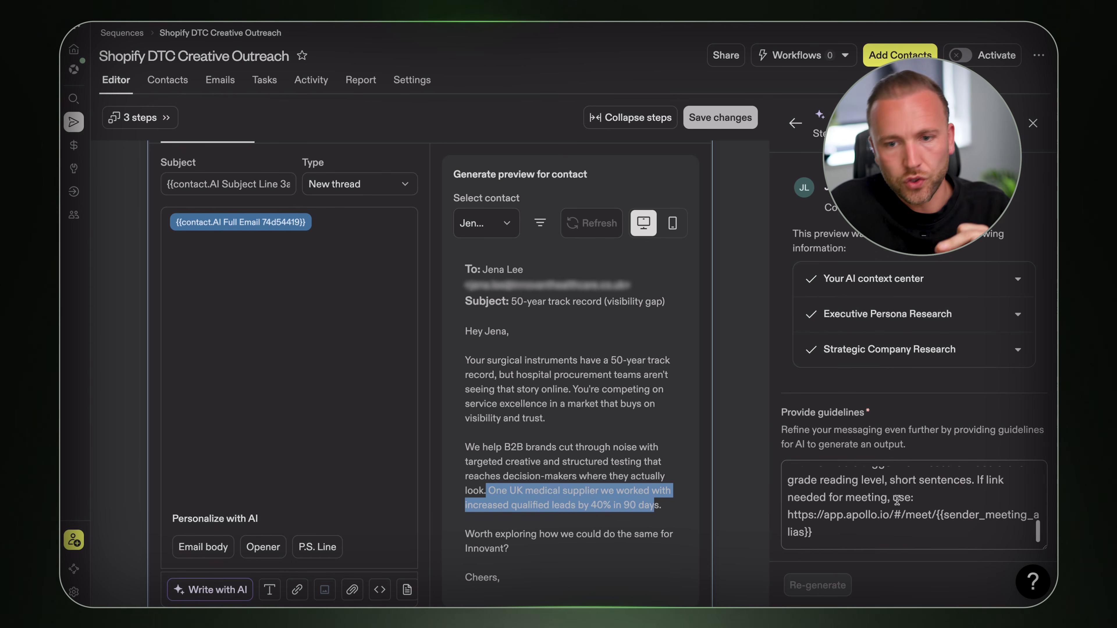
left_click(874, 527)
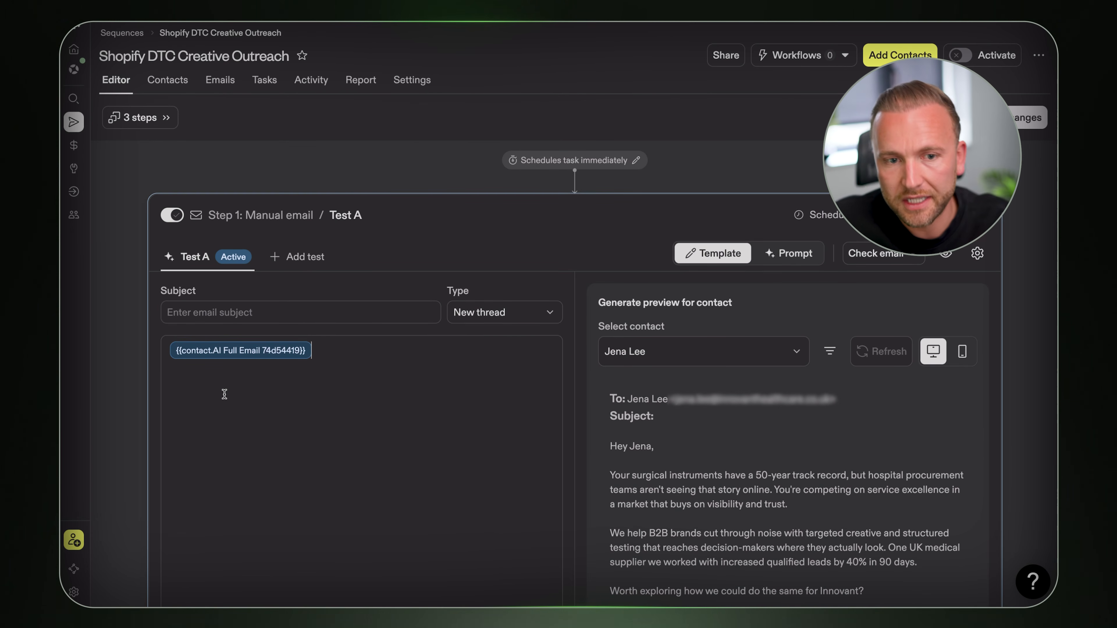
View the dynamic variables available for the first email's body and close the list without inserting any
scroll(223, 393, "down", 3)
left_click(462, 562)
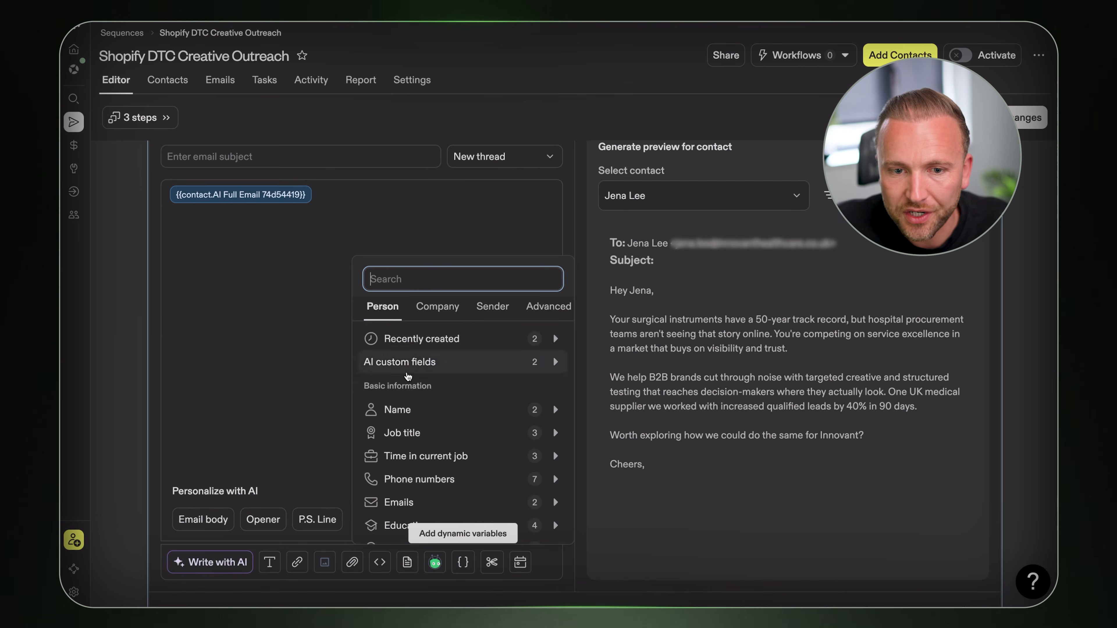
left_click(223, 355)
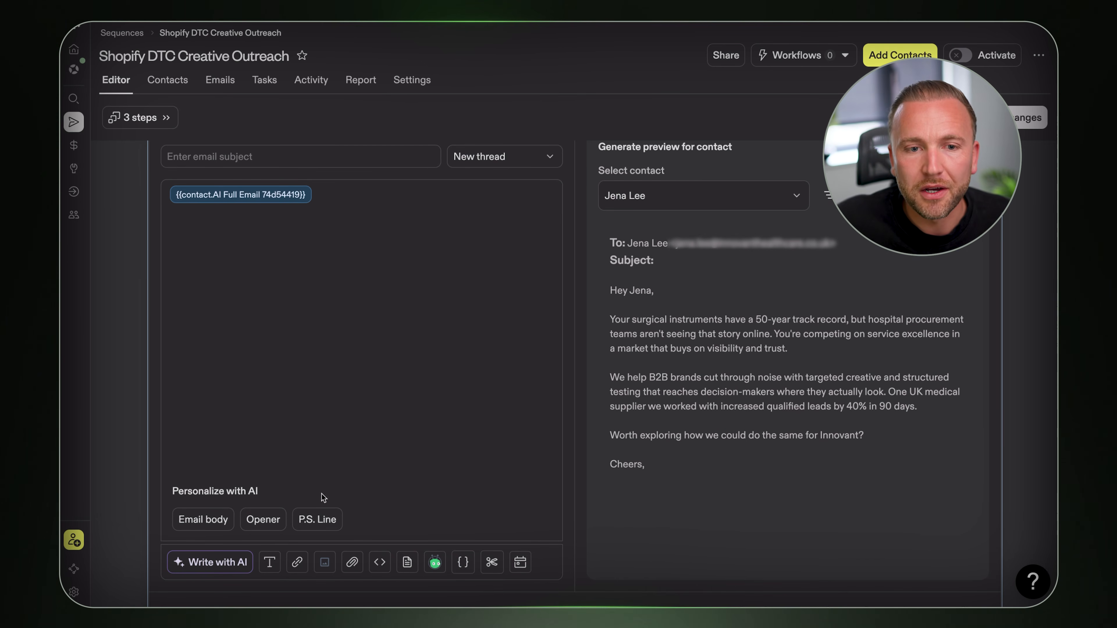
scroll(333, 476, "up", 2)
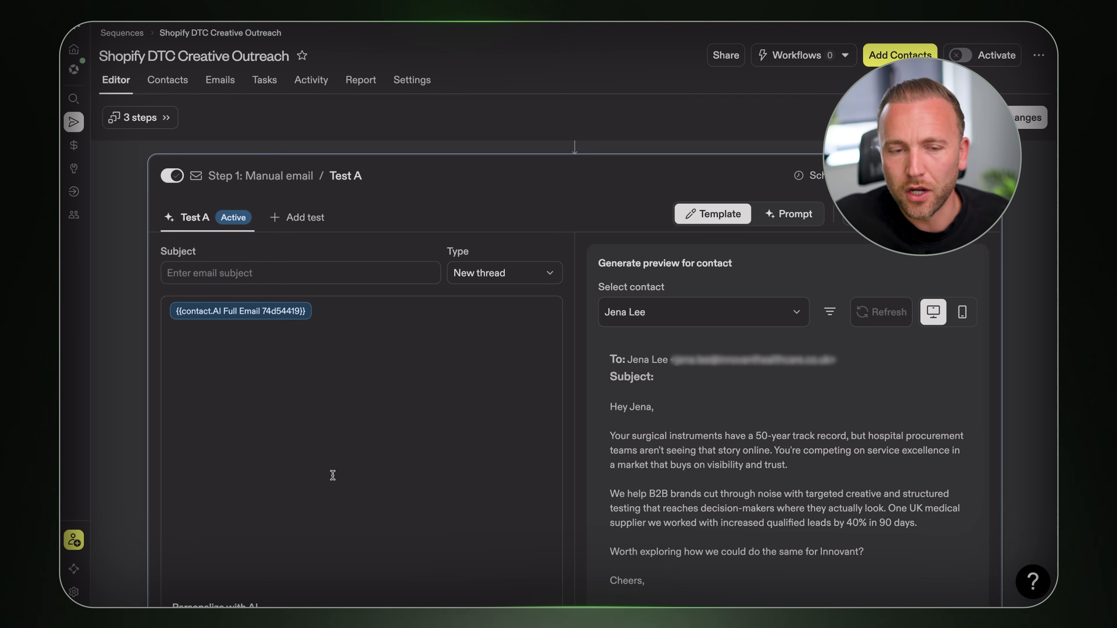